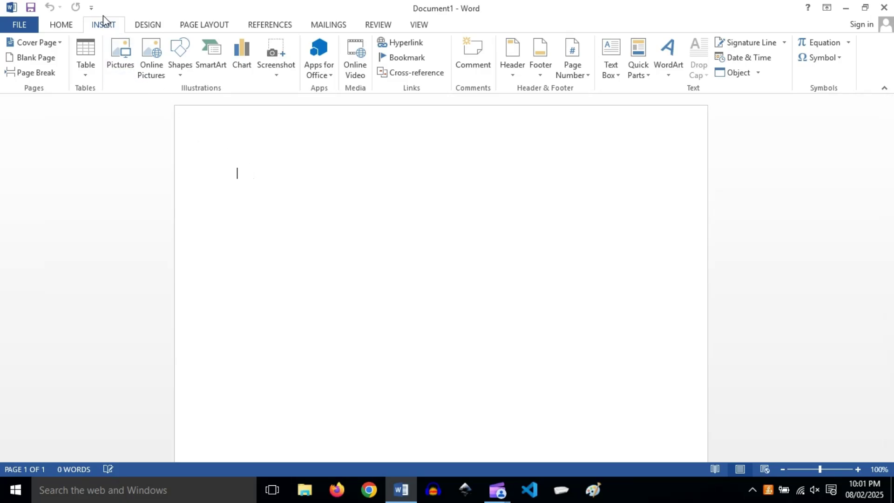
Draw a table outline about 4.9 inches wide and 1.95 inches high near the page's upper margin with Draw Table.
click(91, 71)
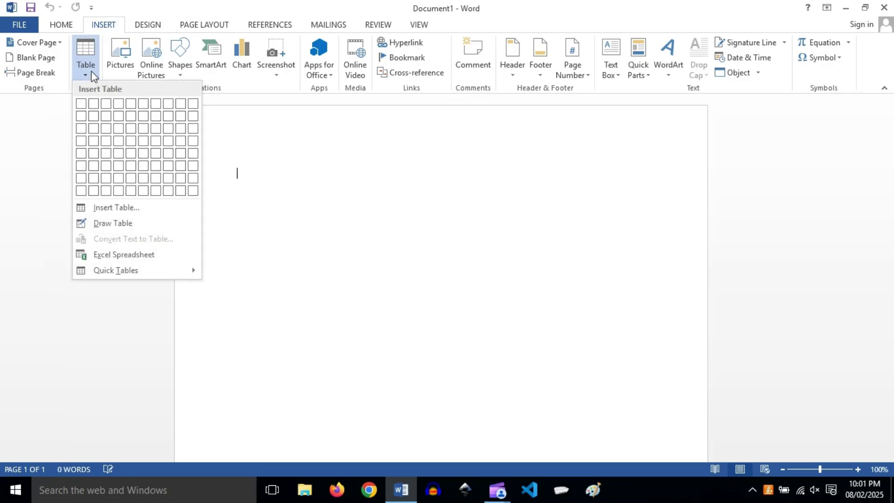
click(119, 223)
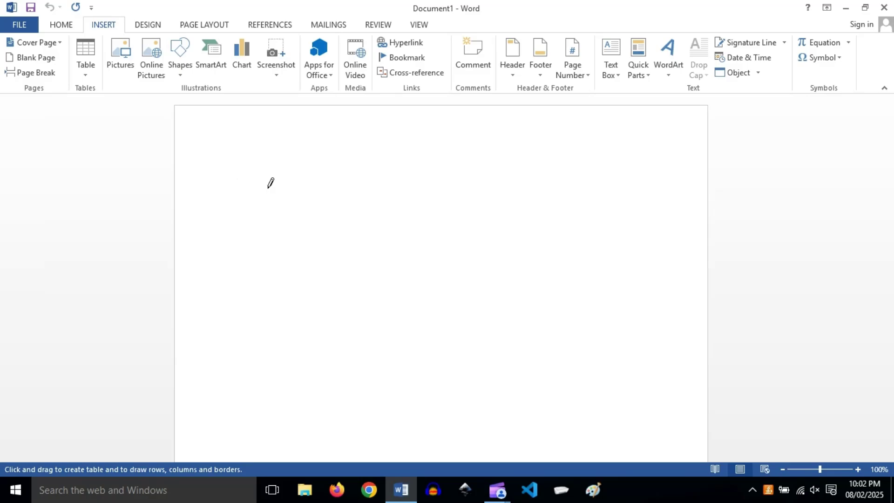
mouse_move(269, 187)
mouse_down()
mouse_move(531, 239)
mouse_move(567, 278)
mouse_move(576, 309)
mouse_up()
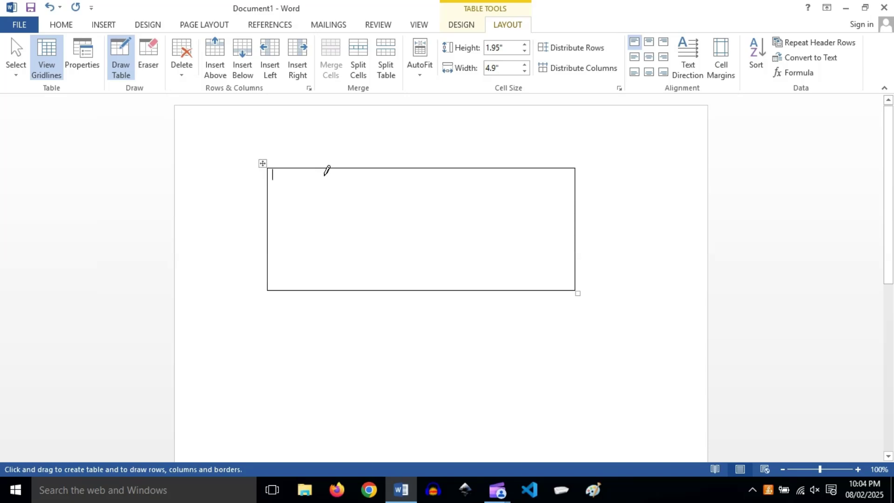
Draw three vertical lines through the table to divide it into four columns, the first about 0.85 inches wide.
drag(322, 173, 320, 232)
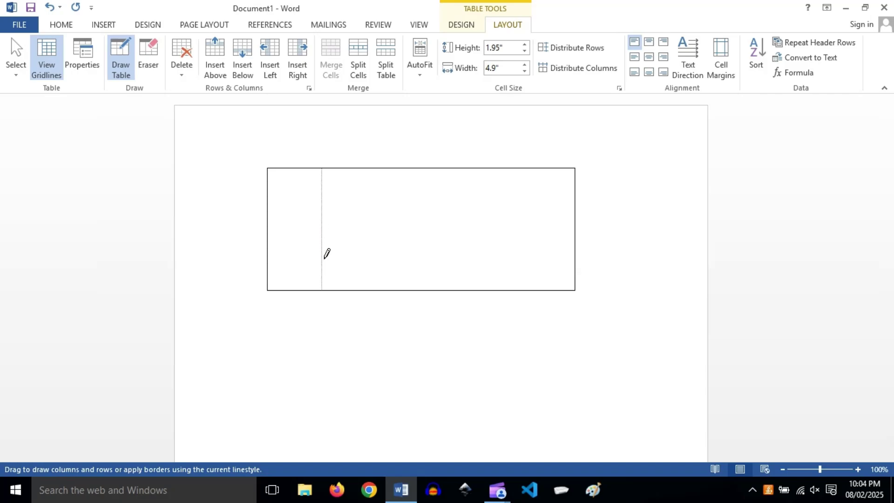
drag(325, 257, 326, 255)
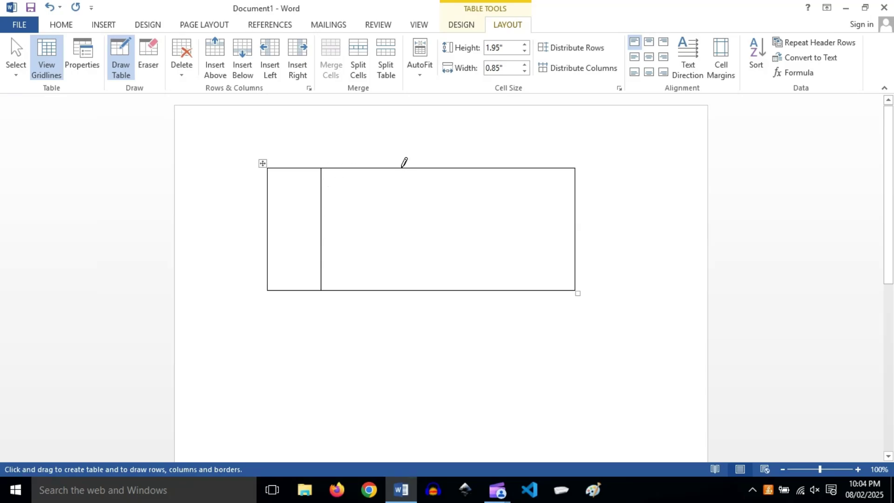
drag(399, 163, 398, 240)
drag(484, 168, 486, 259)
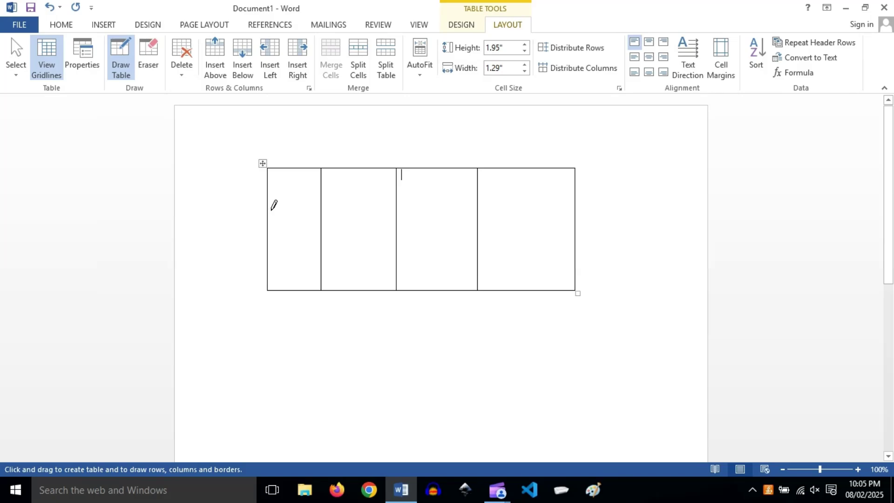
Draw a horizontal line across all four columns about 0.67 inches down, and another about 0.7 inches below it across the first three columns.
drag(270, 210, 307, 210)
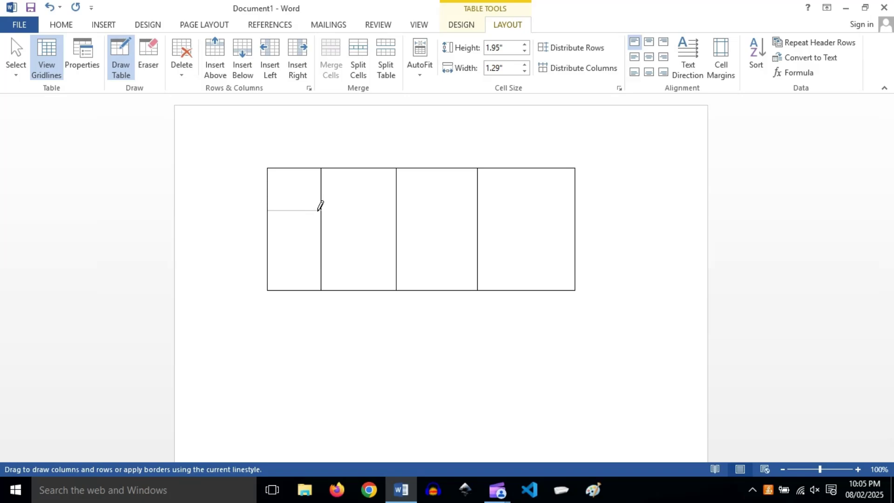
drag(321, 206, 328, 206)
drag(396, 205, 409, 205)
drag(479, 205, 513, 205)
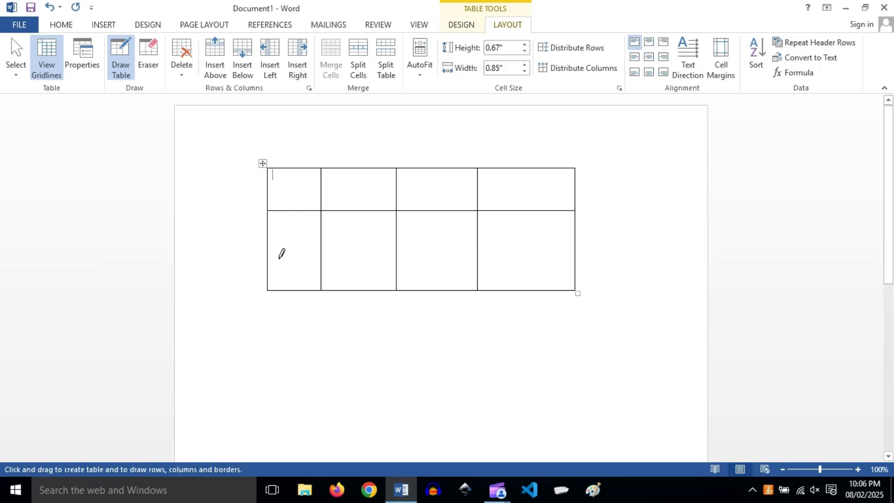
drag(268, 254, 429, 254)
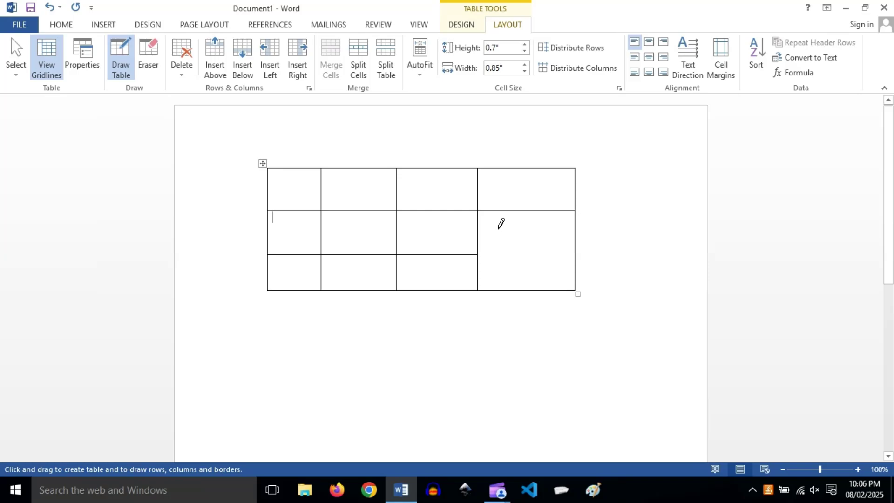
Draw a nested table about 0.79 by 0.55 inches inside the tall lower cell of the fourth column and stop drawing.
mouse_move(498, 228)
mouse_down()
mouse_move(551, 226)
mouse_move(550, 259)
mouse_up()
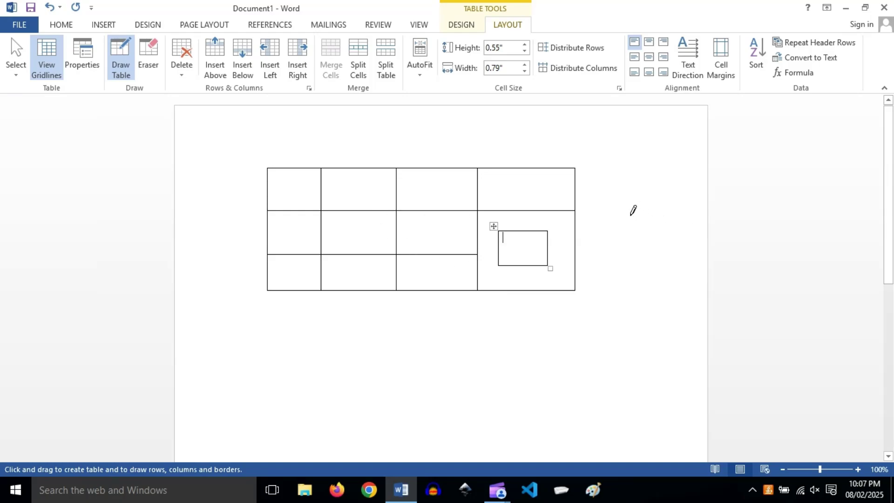
key(Escape)
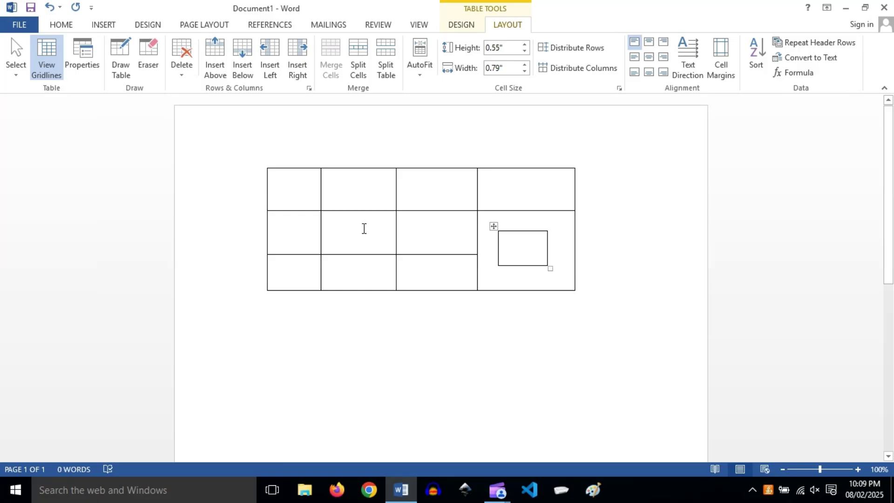
Select the whole drawn table, delete it, and undo the deletion.
click(364, 228)
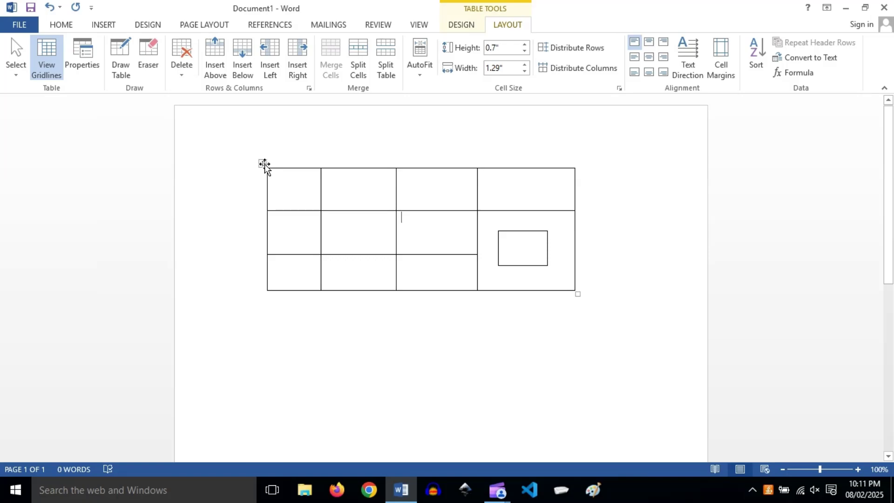
click(263, 164)
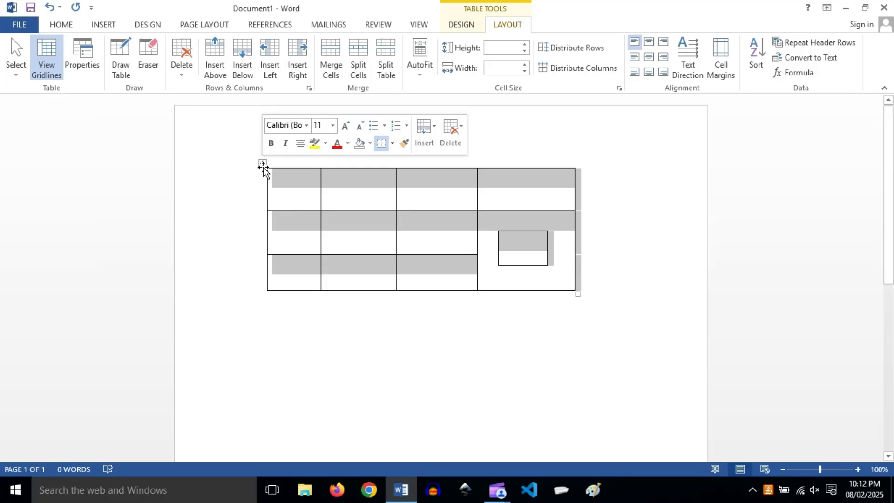
click(450, 137)
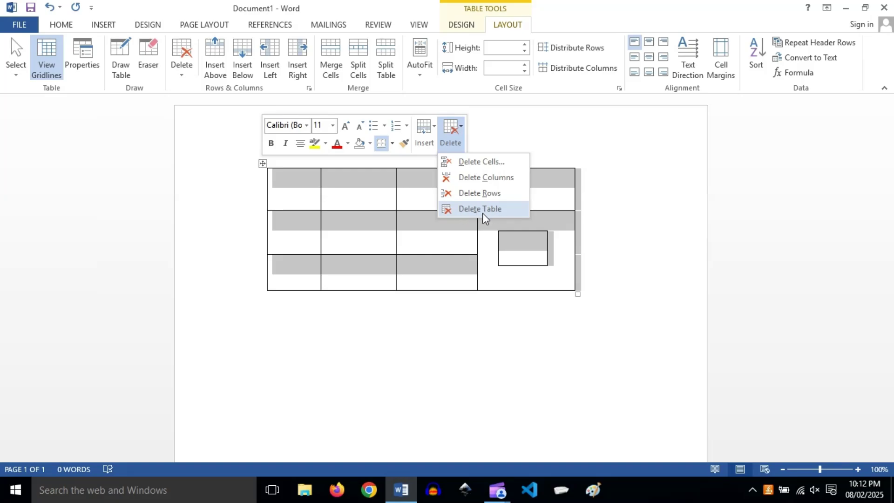
click(509, 212)
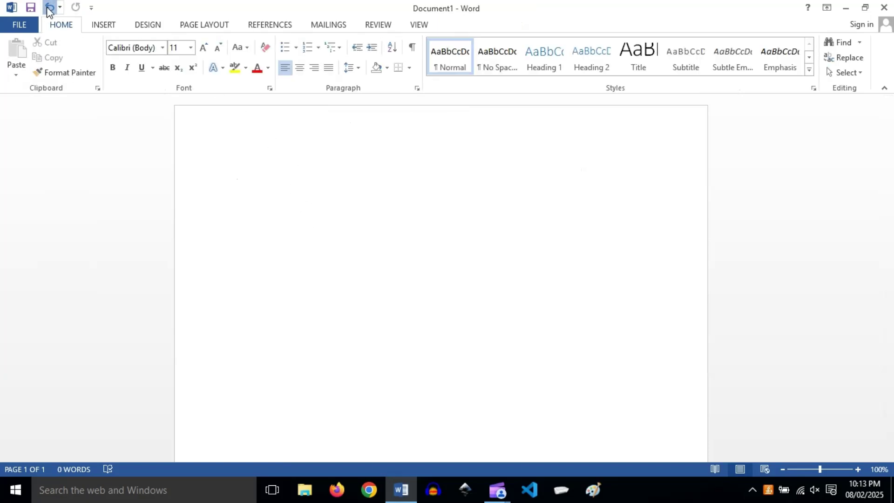
click(48, 10)
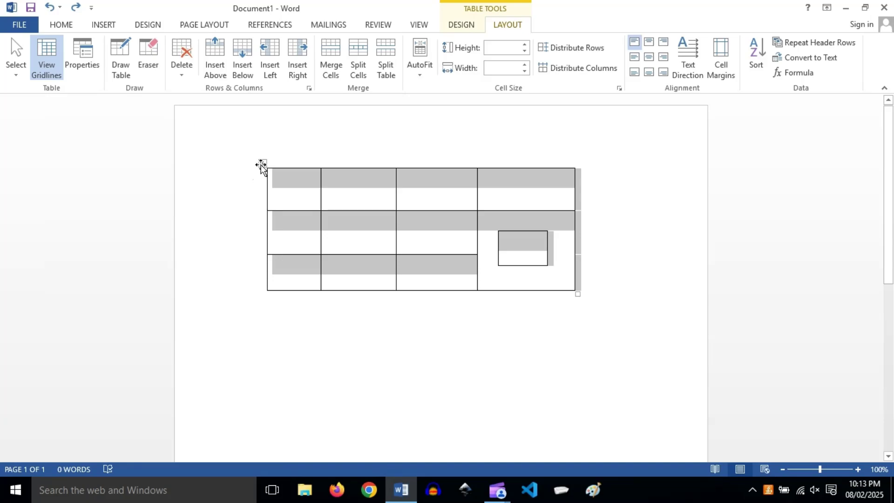
Delete the selected table once more with the Delete Table command and undo that deletion.
right_click(261, 166)
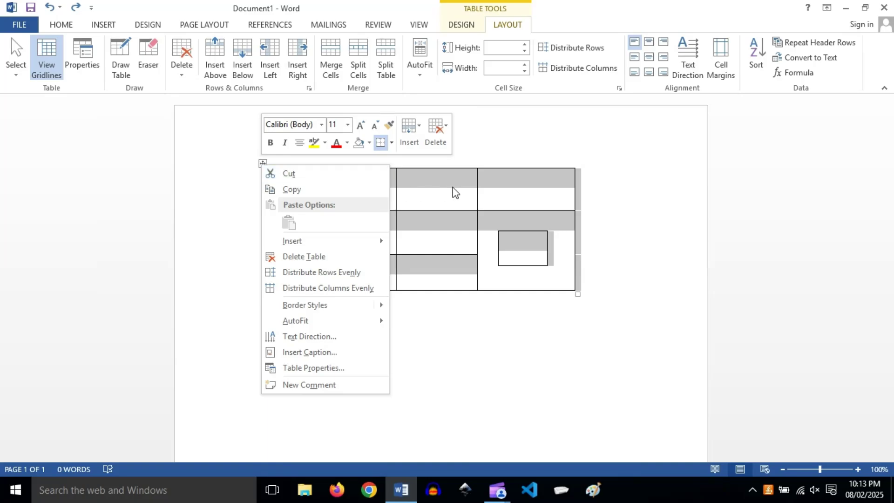
click(331, 257)
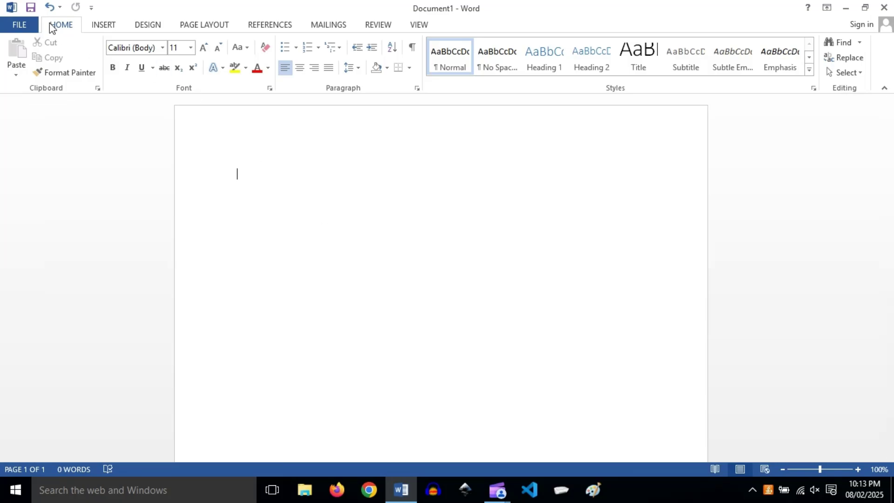
click(49, 7)
Select the table together with the empty paragraph below it and remove both from the page.
click(472, 330)
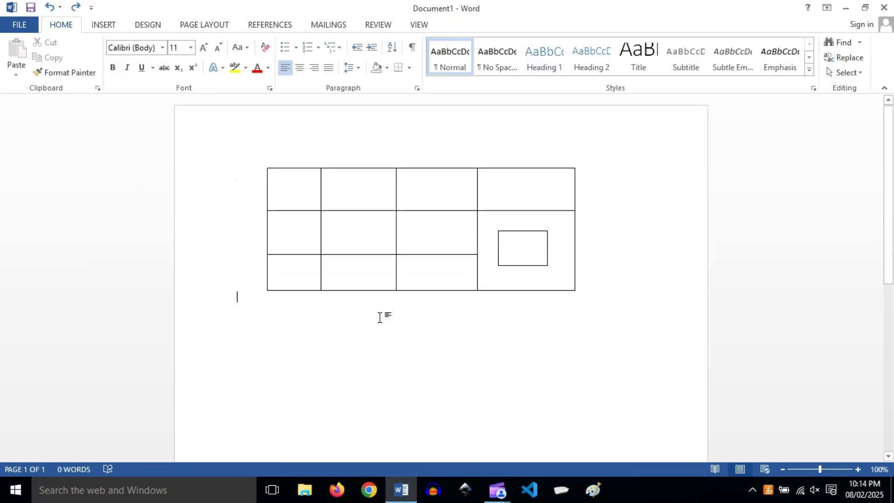
drag(288, 166, 603, 305)
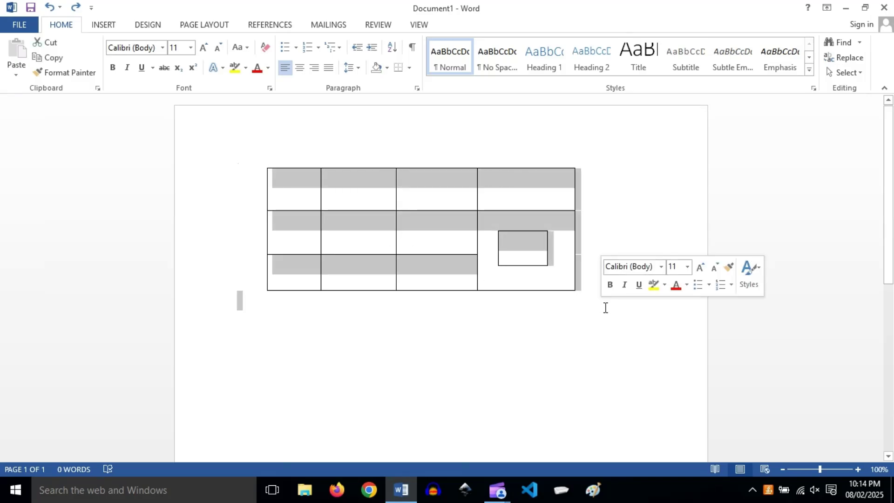
key(BackSpace)
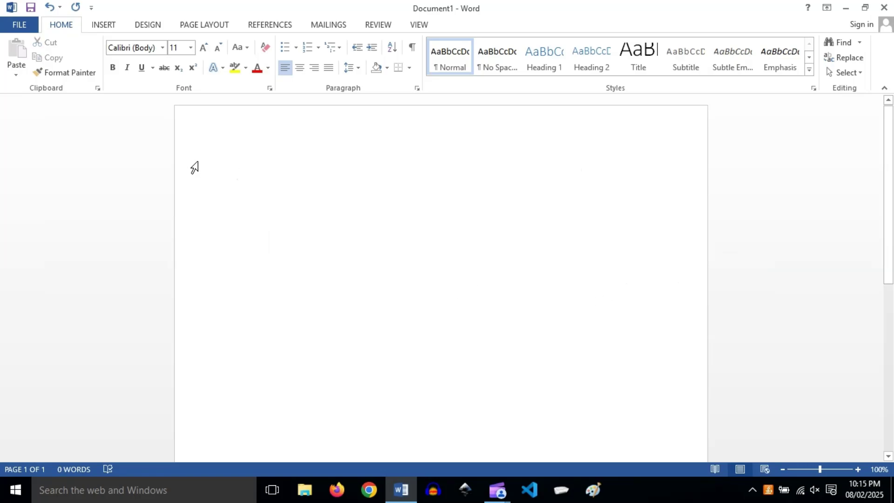
Insert an embedded Excel spreadsheet as a table in the blank document.
click(110, 28)
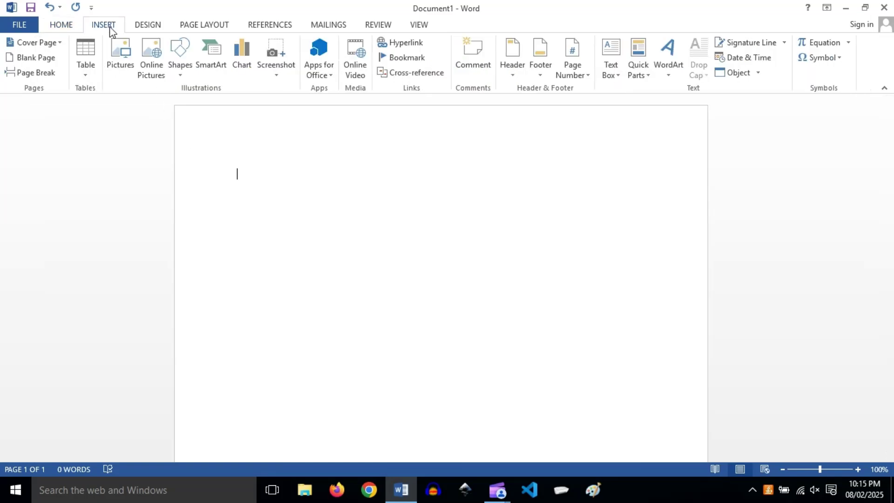
click(92, 72)
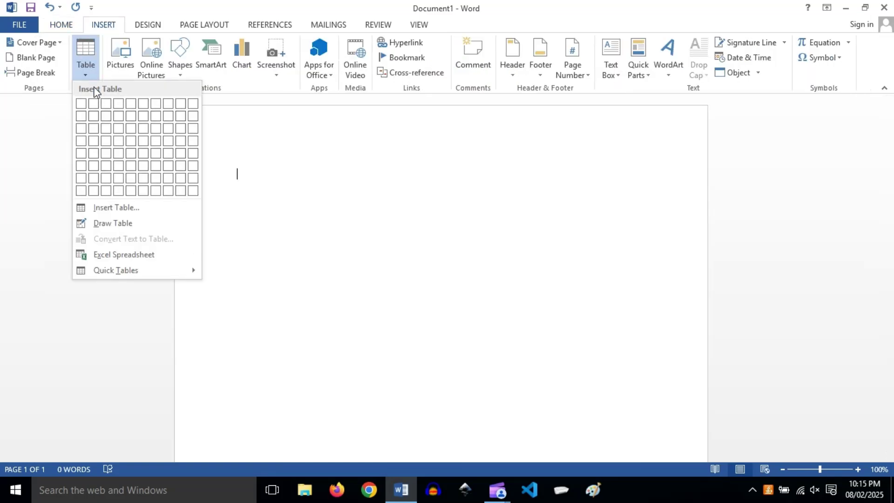
click(147, 255)
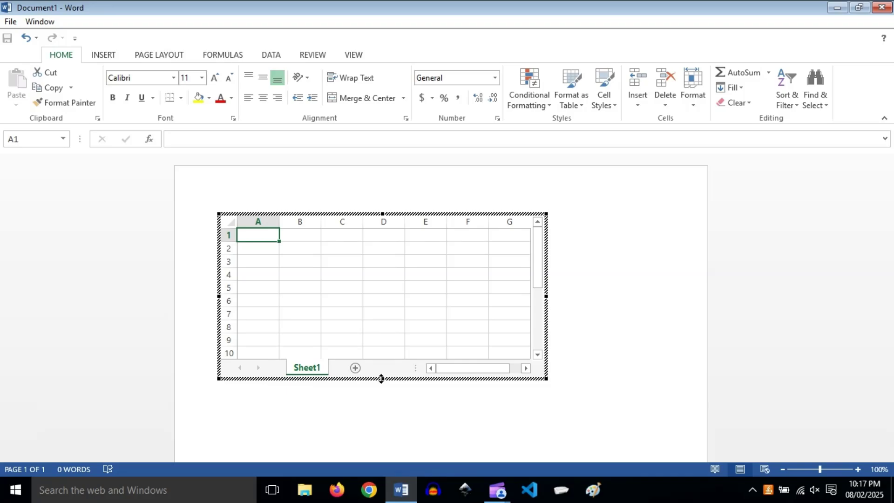
Enlarge the embedded spreadsheet frame in height and width until it spans columns A to I and rows 1 to 17.
drag(381, 378, 382, 417)
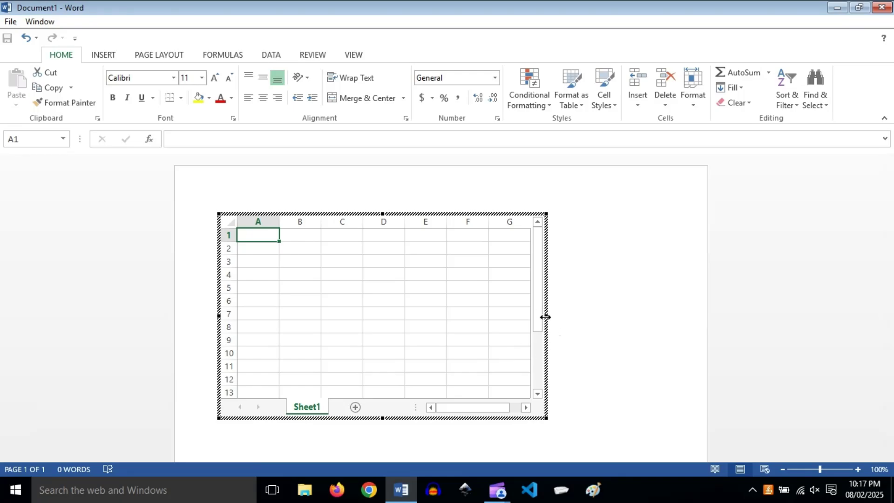
drag(545, 317, 589, 317)
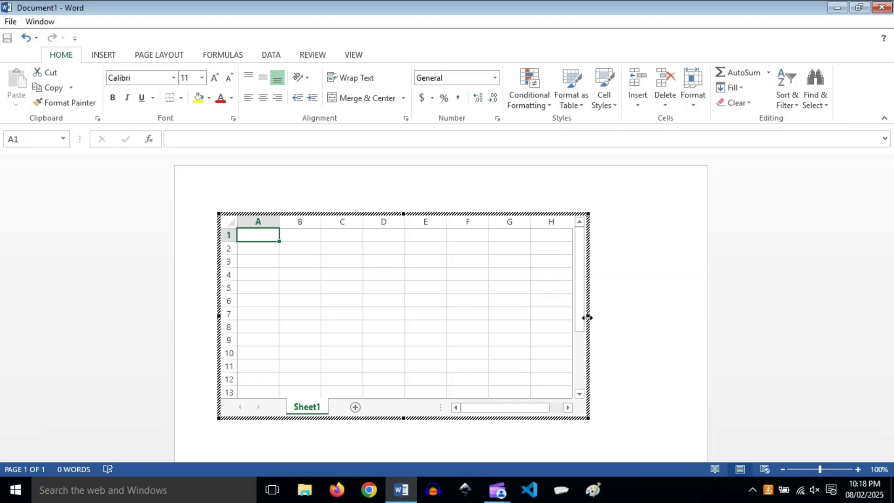
scroll(603, 323, down, 1)
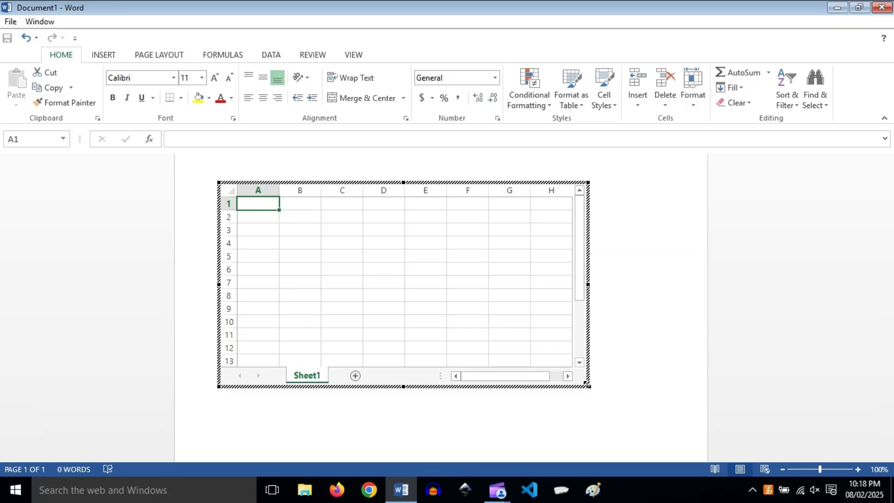
drag(587, 385, 644, 437)
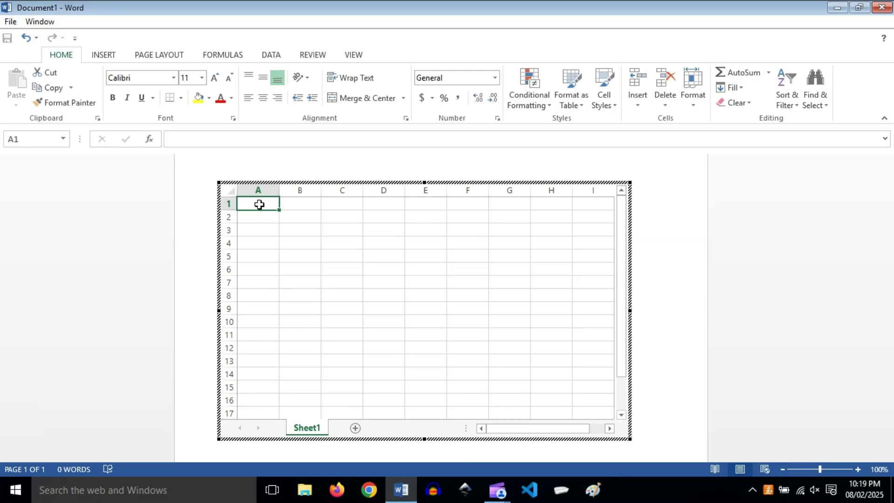
Apply All Borders to the range A1:C7 of the embedded spreadsheet.
drag(260, 204, 321, 283)
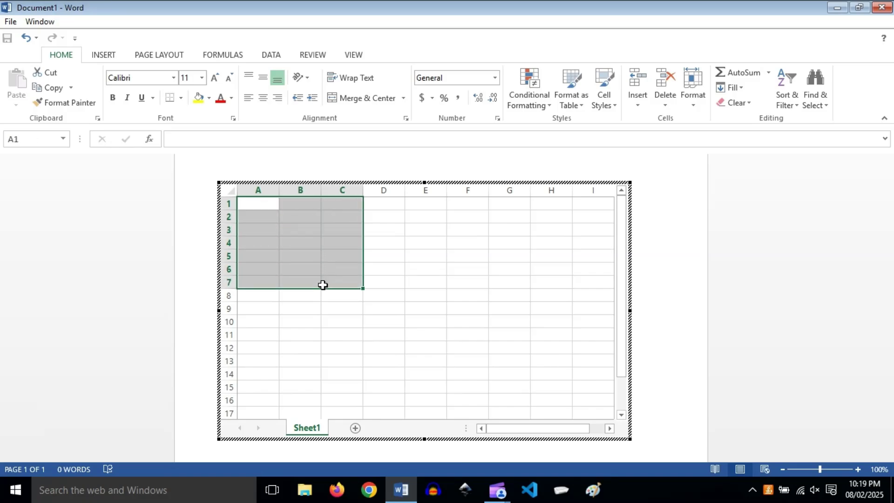
click(181, 98)
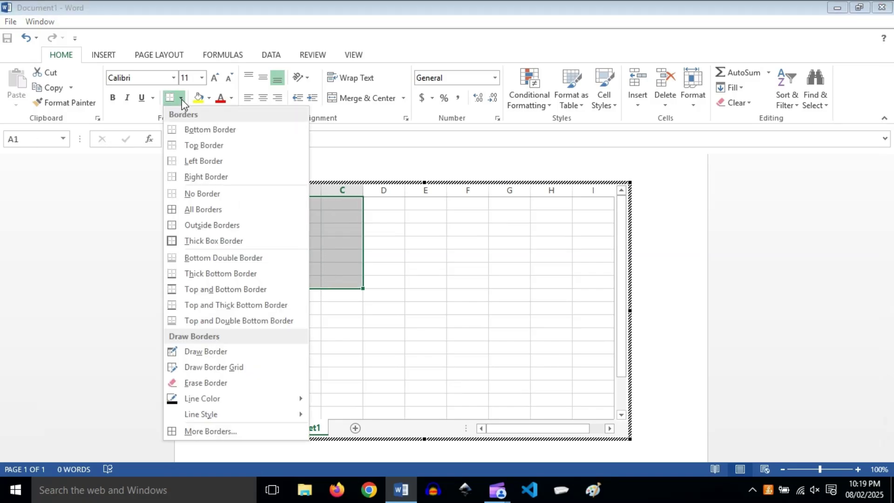
click(203, 209)
click(401, 270)
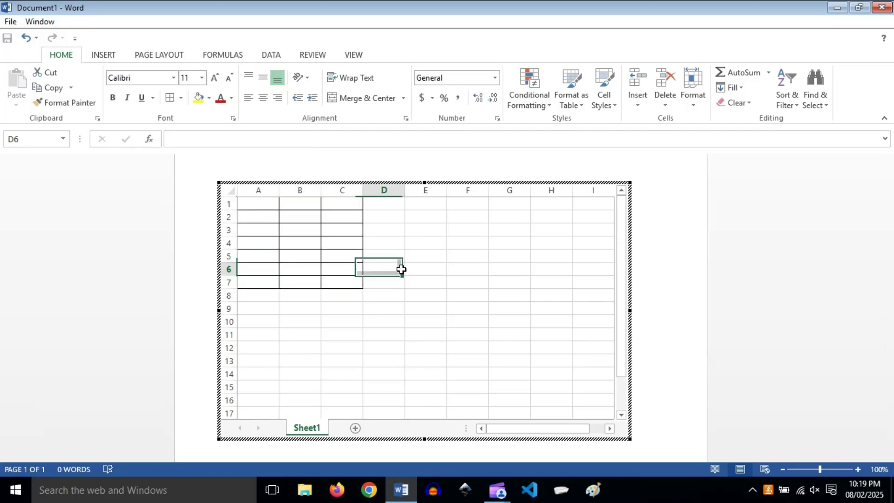
Enter 35 in cell A1 and 36 in cell A2 of the bordered range.
click(265, 208)
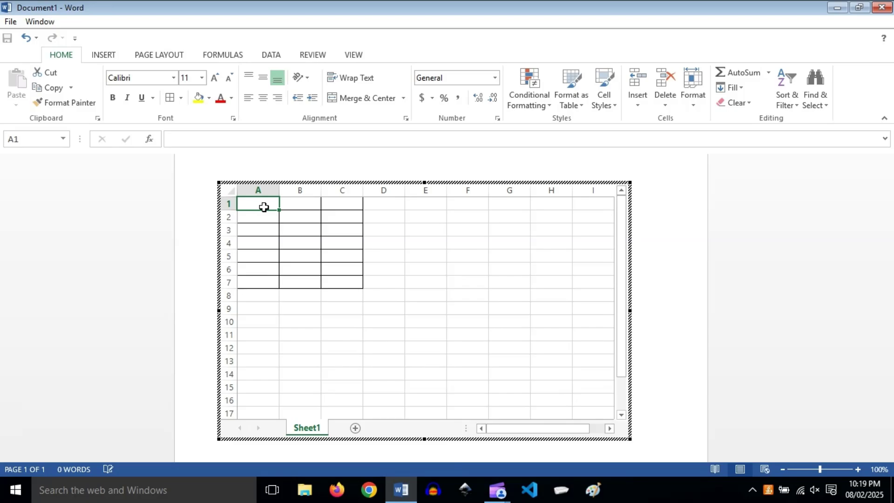
text(35)
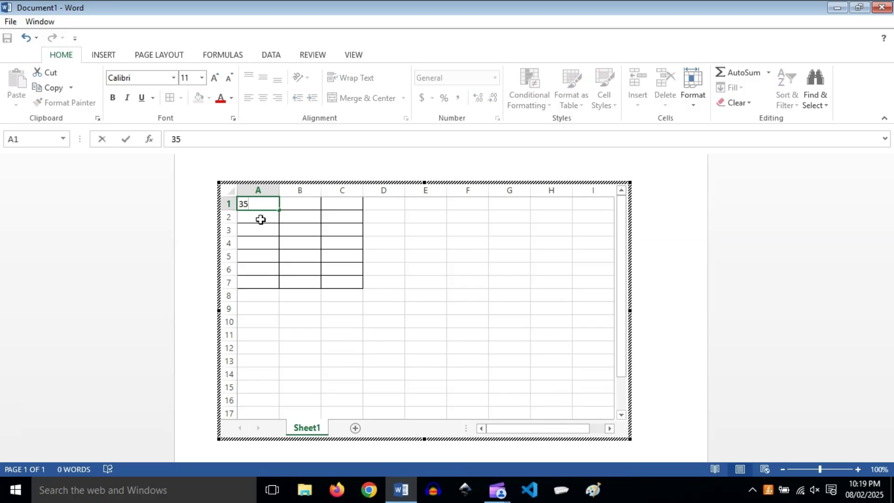
click(260, 219)
text(36)
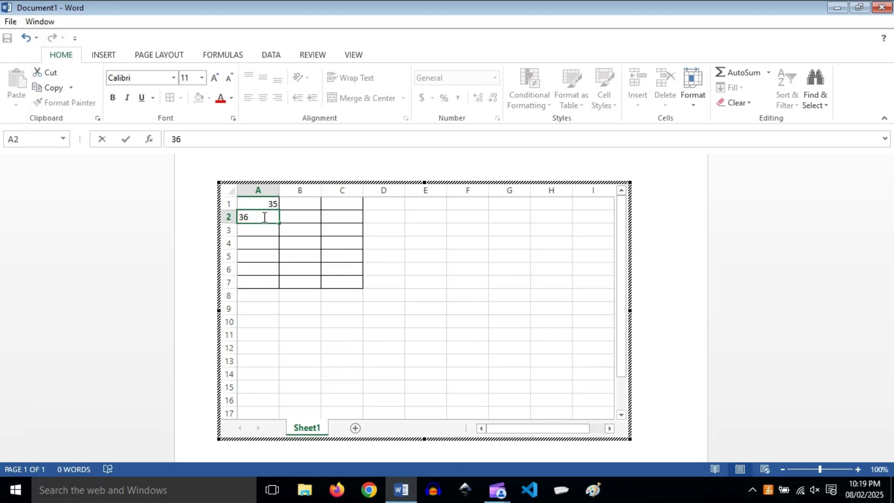
click(265, 230)
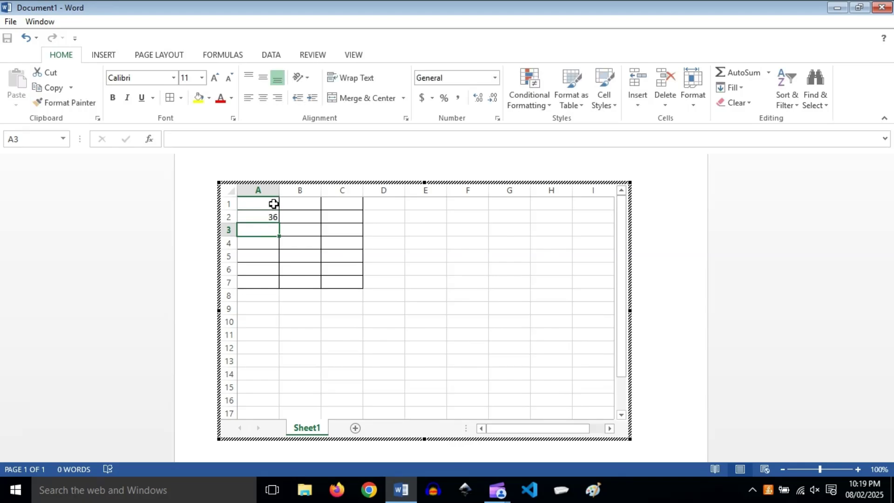
Fill the number series in column A down to A6 and total A1:A6 in cell A7 with AutoSum.
drag(273, 203, 282, 275)
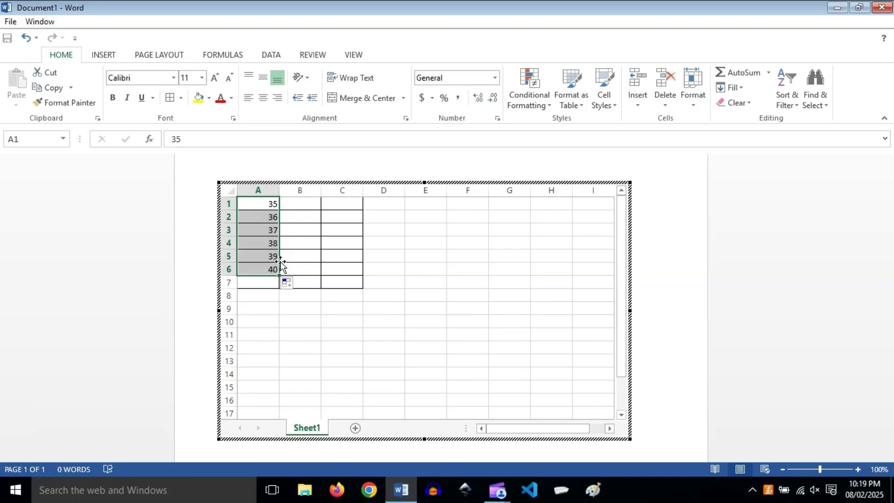
click(262, 282)
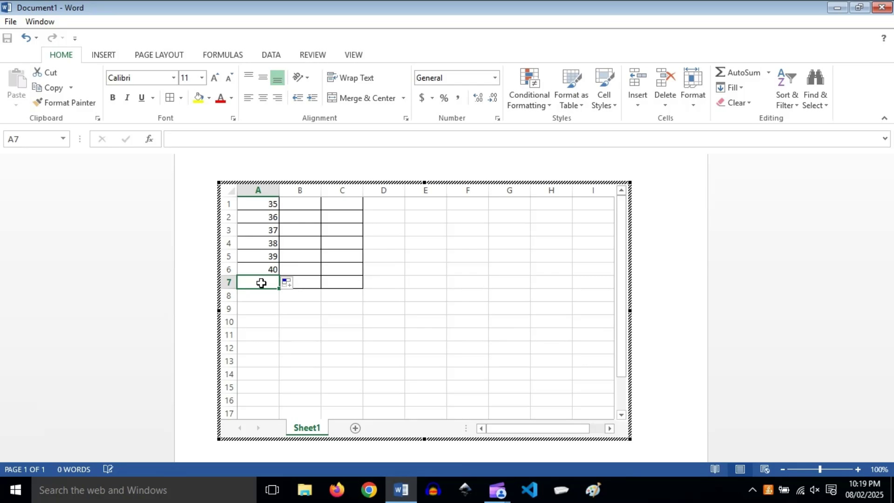
click(743, 73)
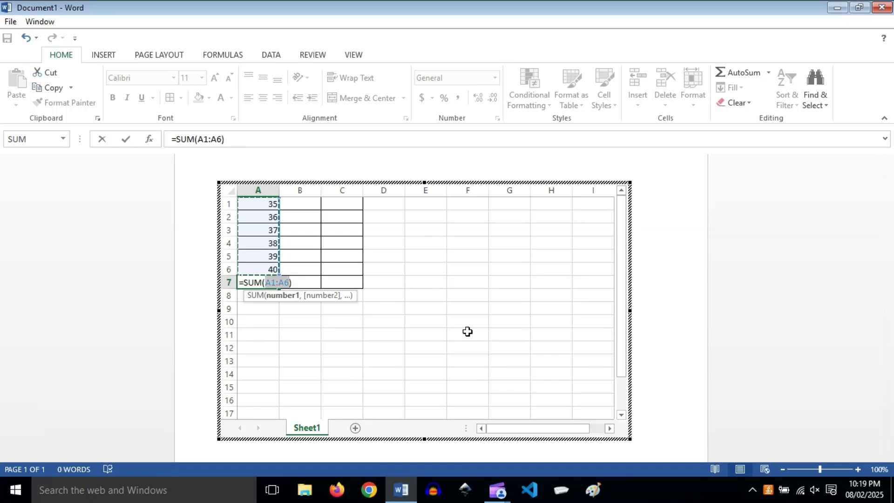
key(Return)
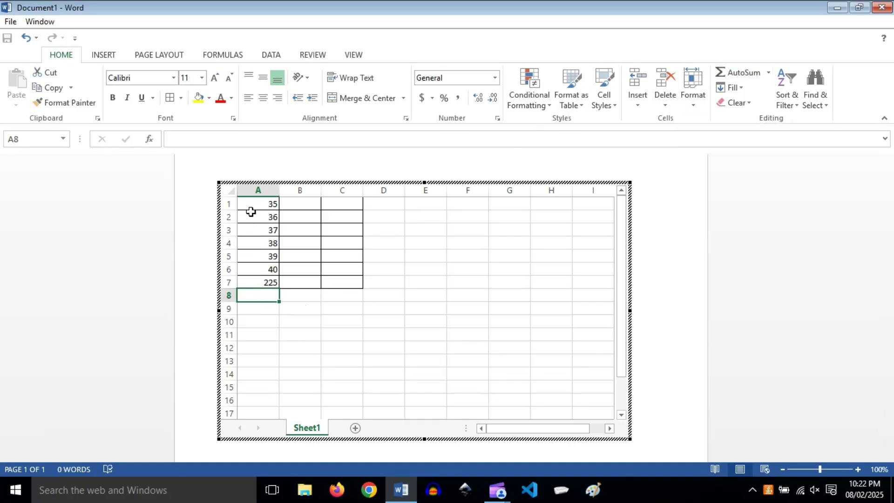
Apply All Borders to the range A1:I17 of the embedded spreadsheet and return to the document.
drag(249, 205, 602, 409)
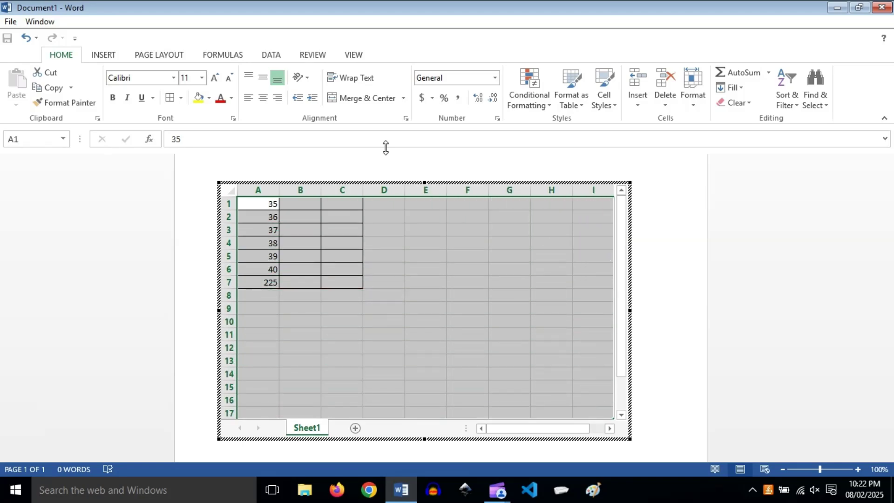
click(169, 98)
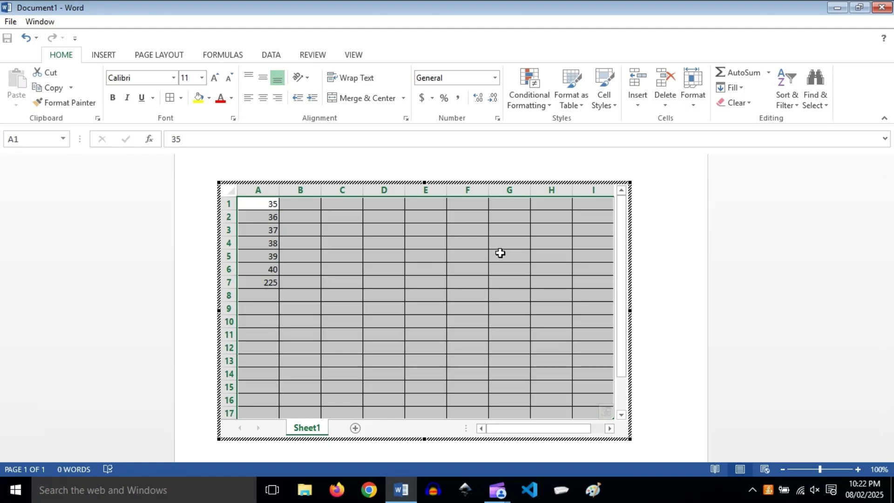
click(469, 295)
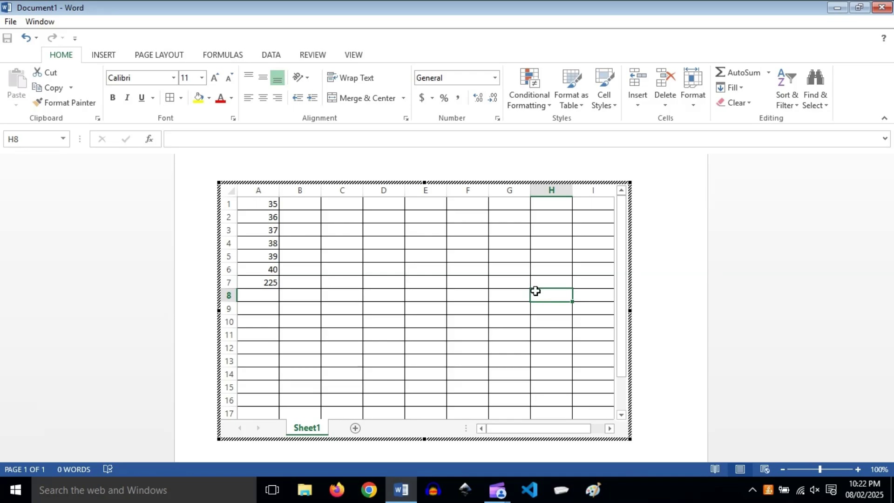
click(661, 264)
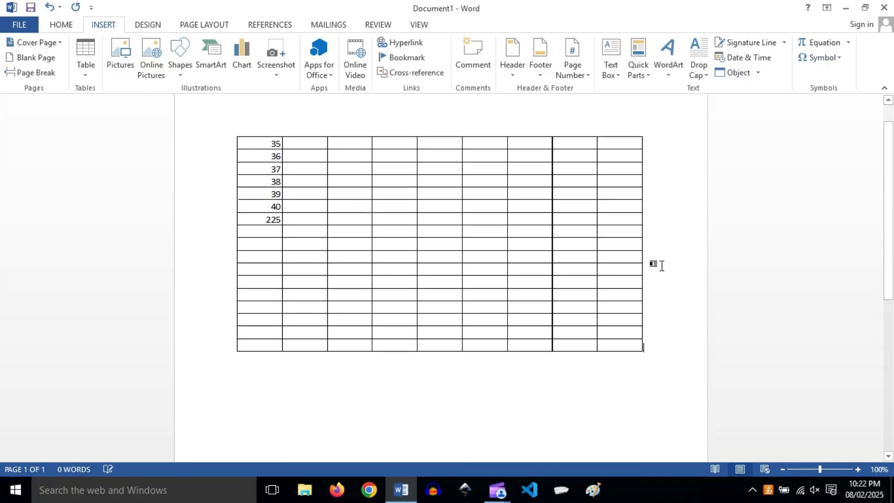
scroll(649, 385, up, 2)
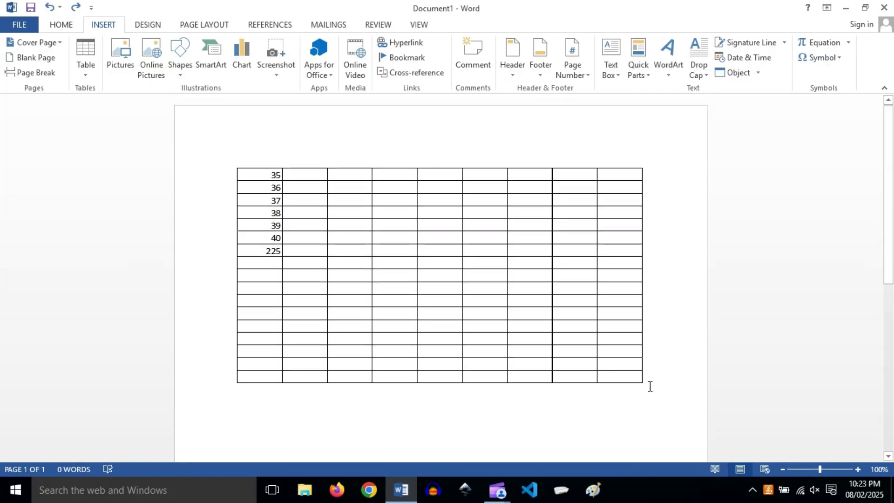
Add the text GFGFHGGH on the line directly below the embedded table.
click(282, 409)
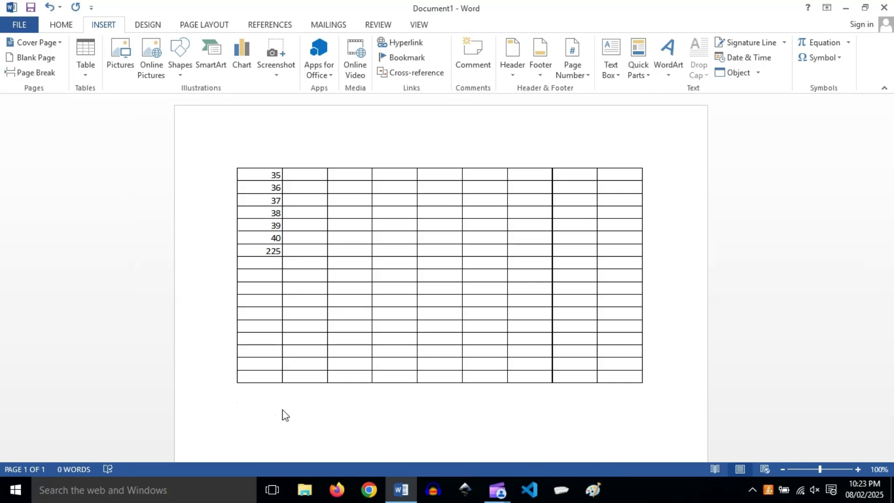
text(GFG)
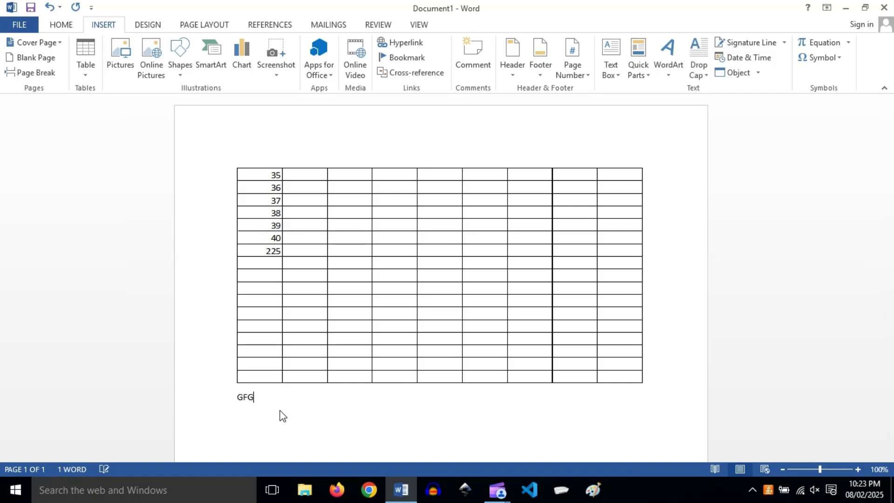
text(FHGGH)
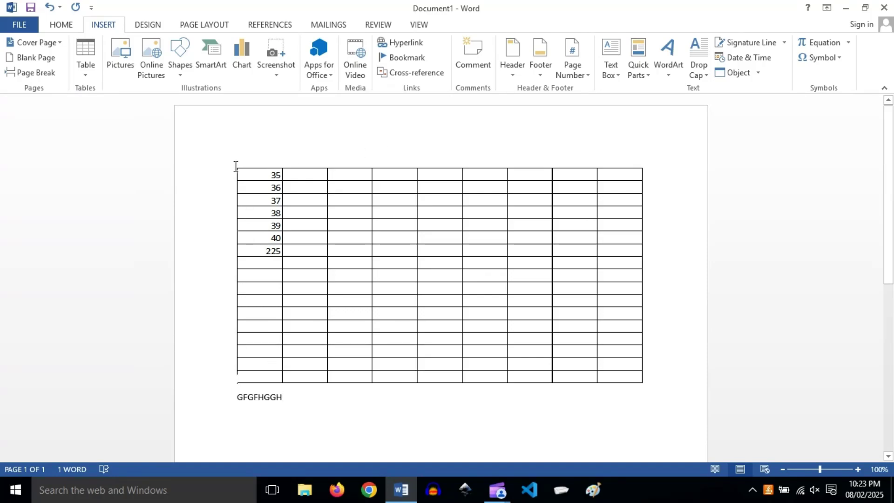
Insert two blank lines above the embedded table and enter TYYUYYY on the first one.
key(alt+h)
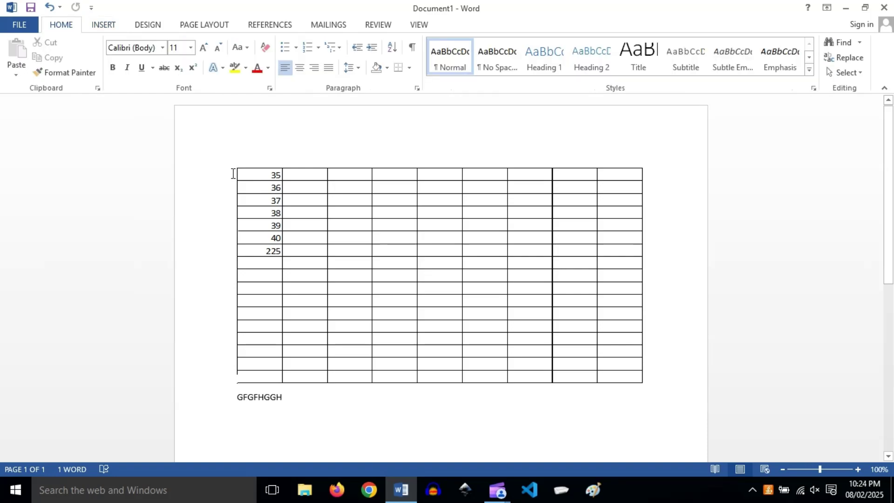
key(Return)
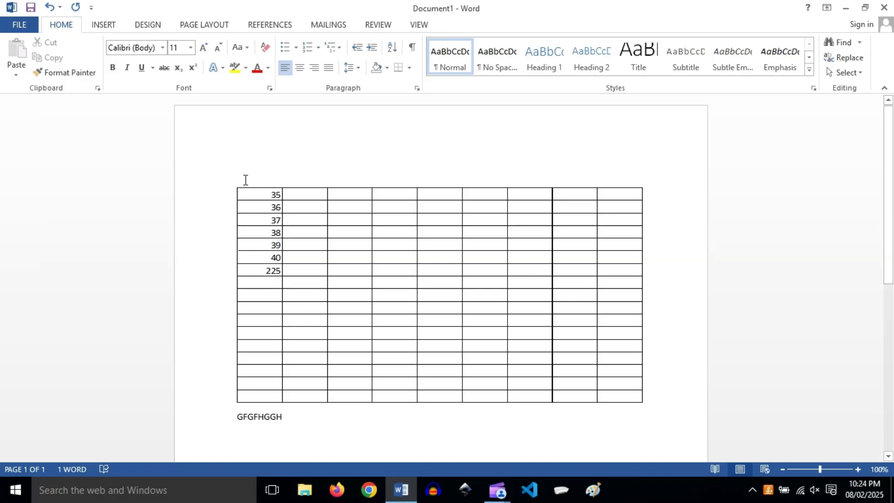
key(Return)
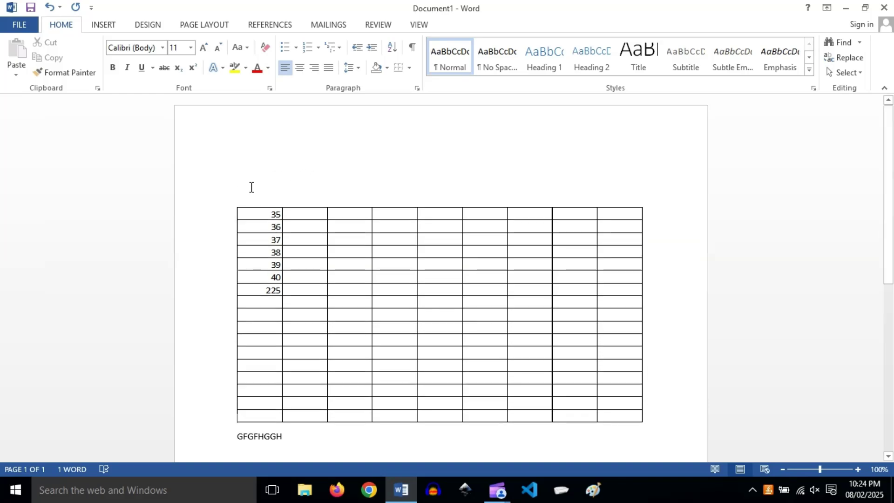
click(245, 180)
text(TYYUYYY)
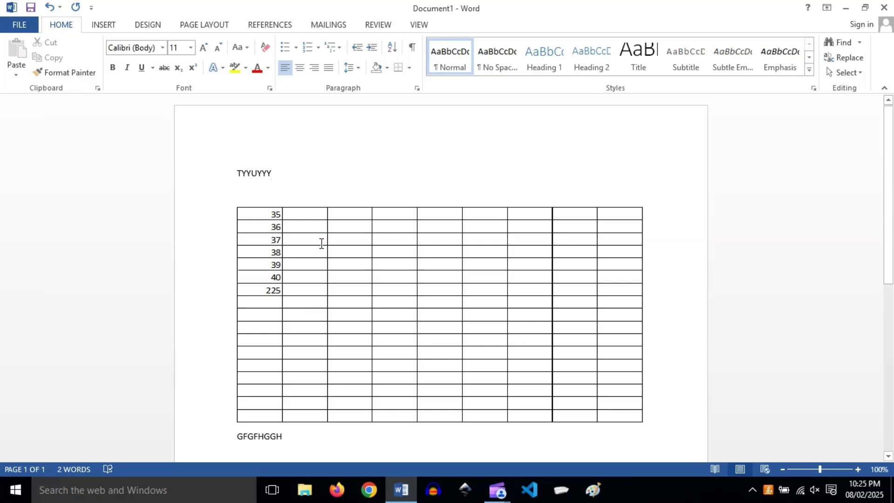
Reopen the embedded spreadsheet for editing and enter 14 in cell E5 and 12 in cell F5.
scroll(321, 243, down, 5)
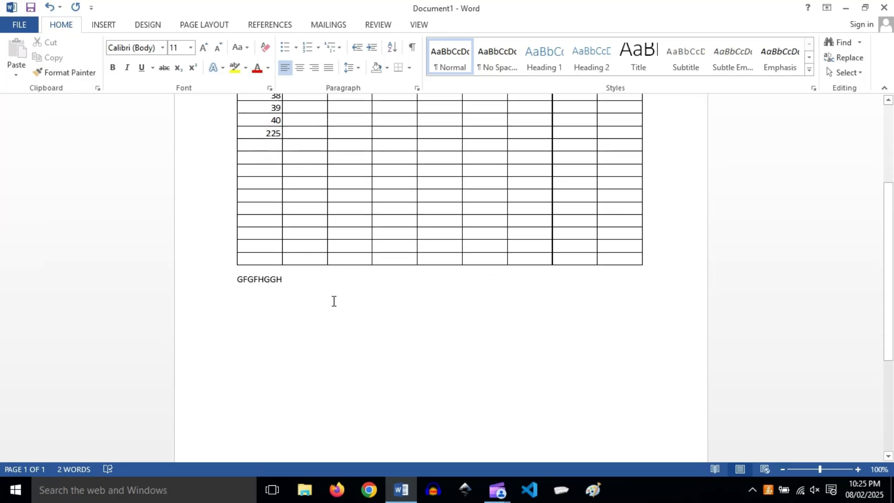
scroll(425, 258, up, 4)
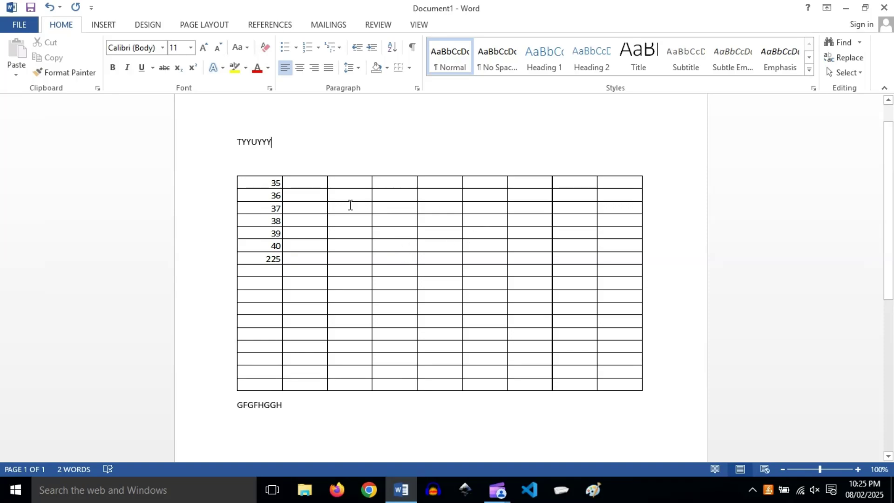
double_click(441, 246)
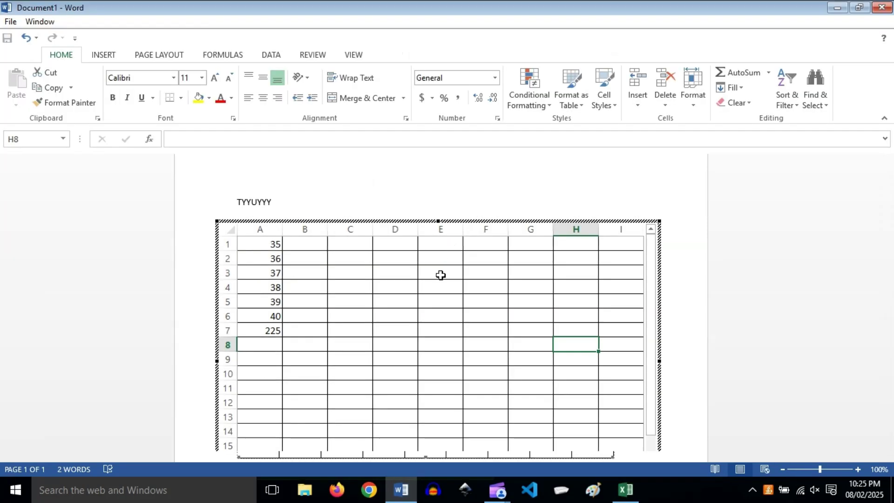
scroll(439, 273, down, 1)
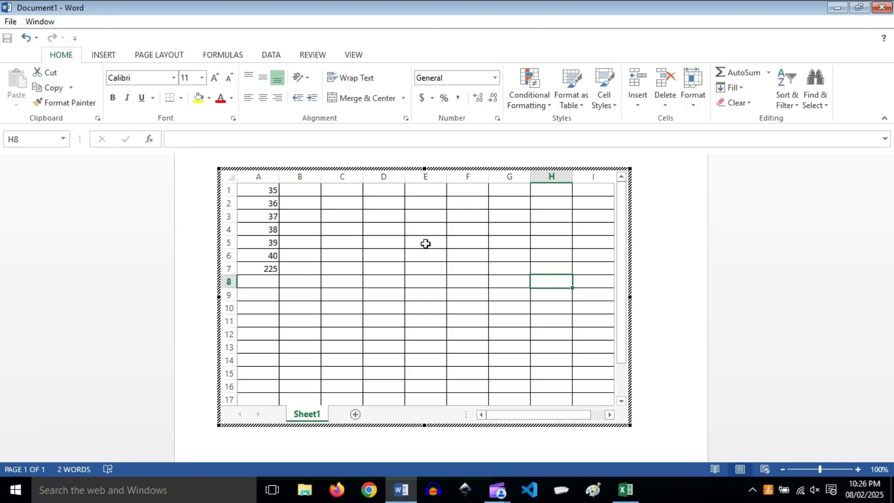
click(425, 244)
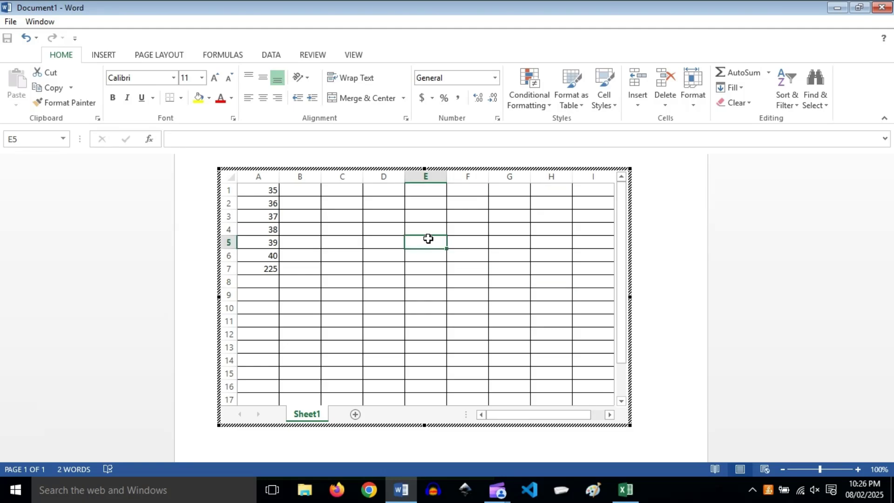
text(1)
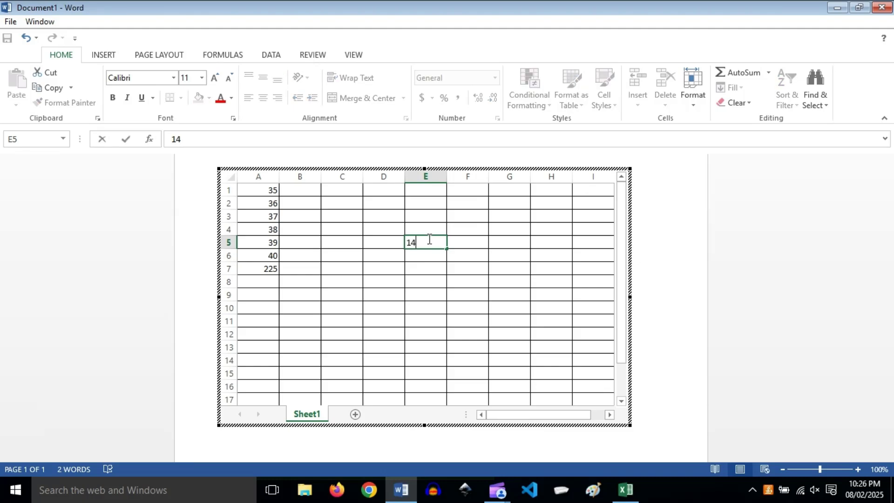
text(4)
click(477, 245)
text(12)
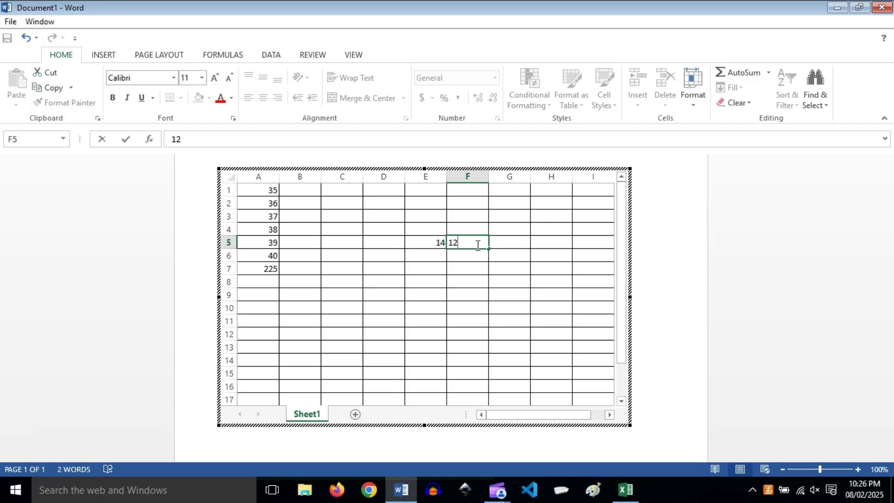
Enter the formula =E5*F5 in cell G5 and return to the document.
click(508, 244)
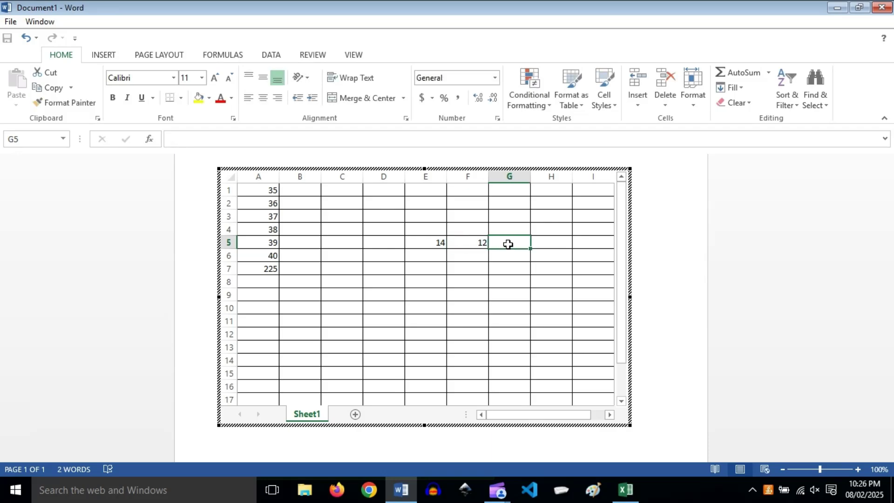
text(=)
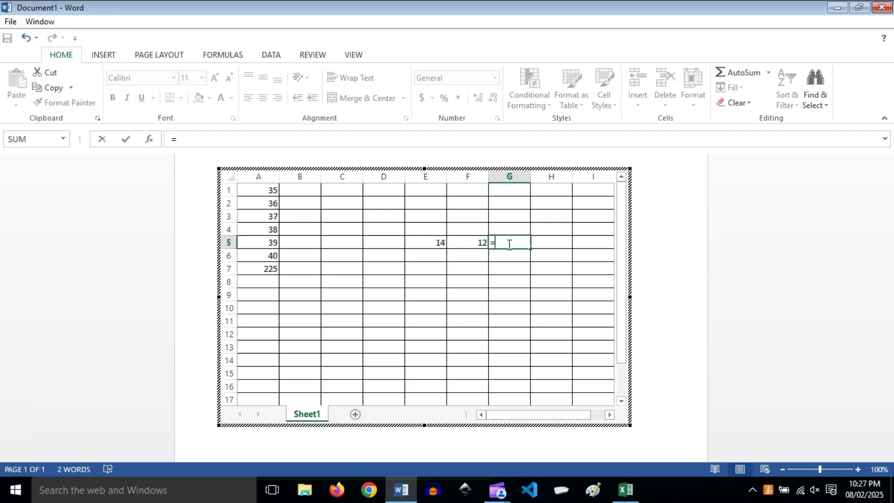
click(428, 243)
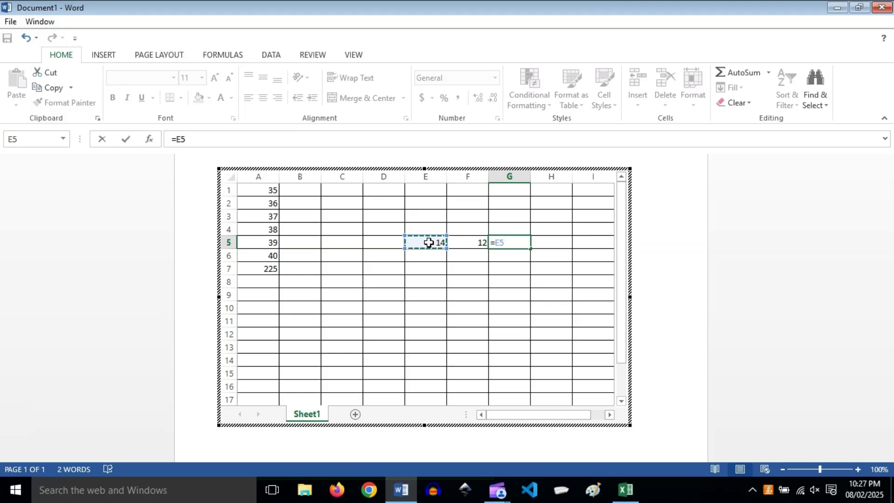
text(*)
click(466, 242)
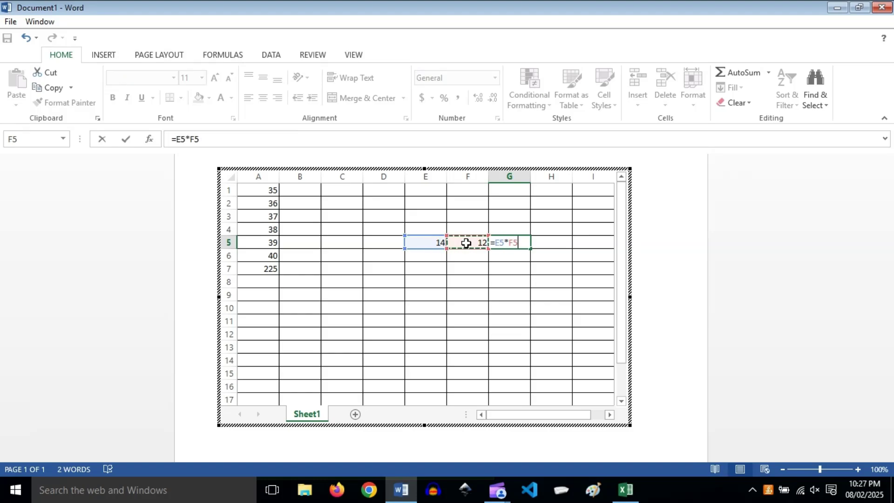
key(Return)
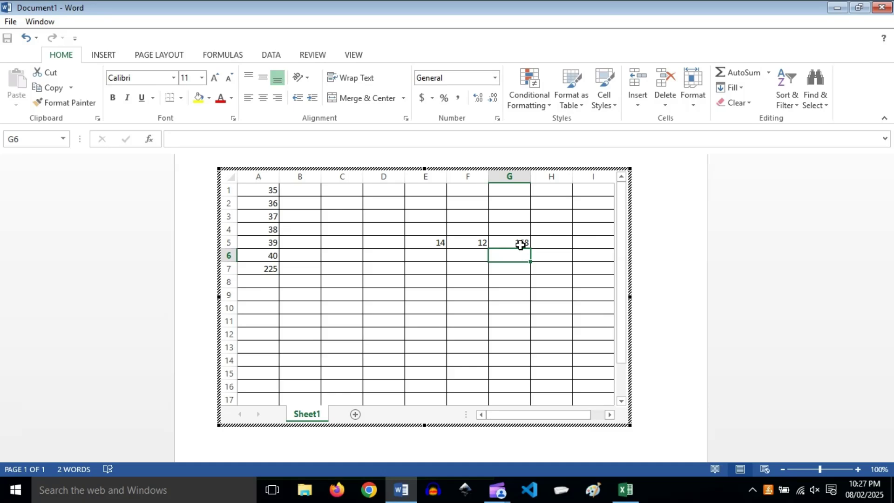
click(658, 248)
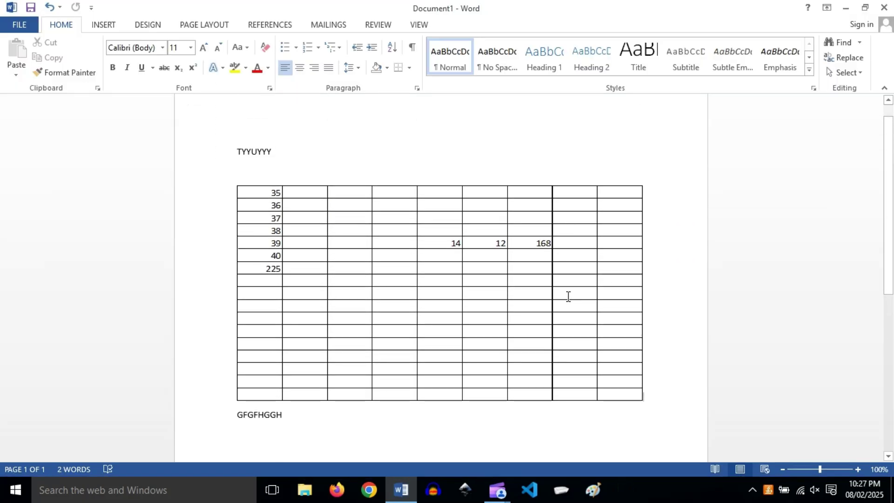
Delete both text lines with the embedded table, and insert the built-in Calendar 4 quick table in the emptied document.
drag(208, 152, 428, 438)
key(Delete)
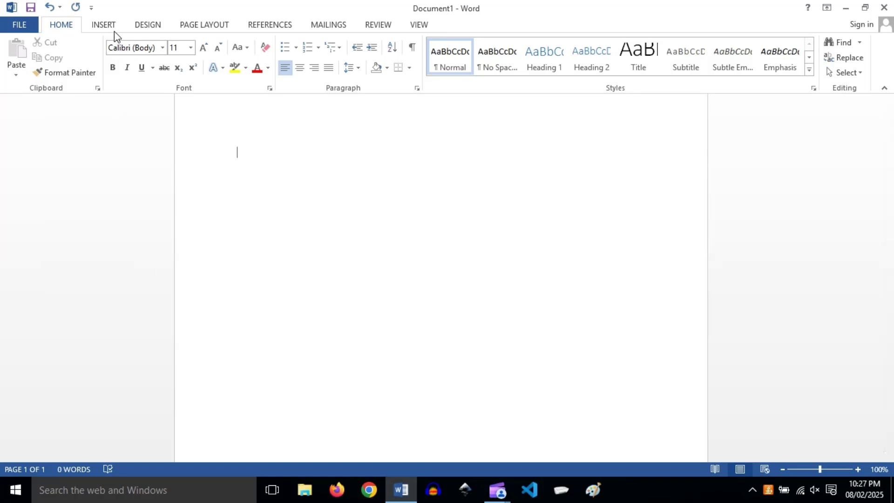
click(109, 26)
click(92, 74)
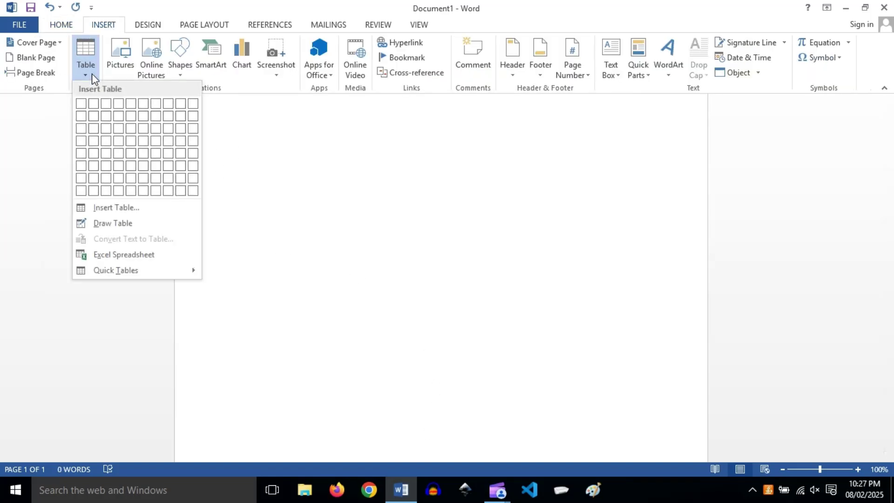
mouse_move(117, 275)
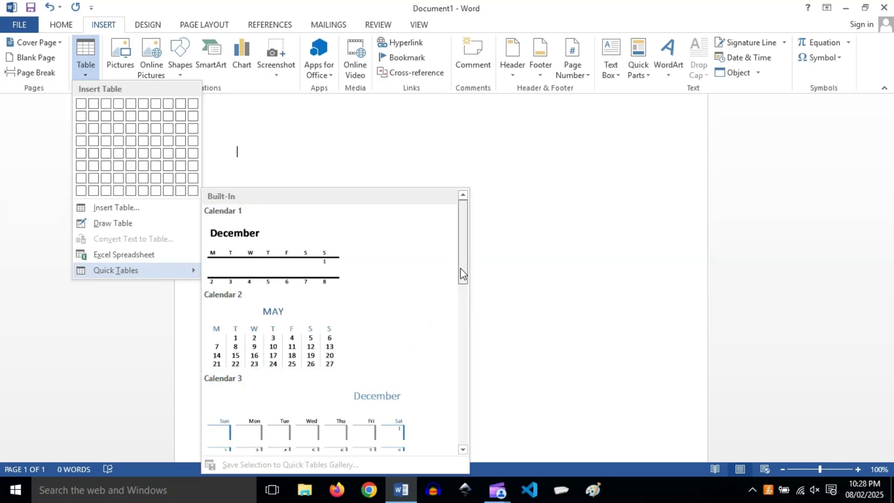
drag(462, 275, 460, 323)
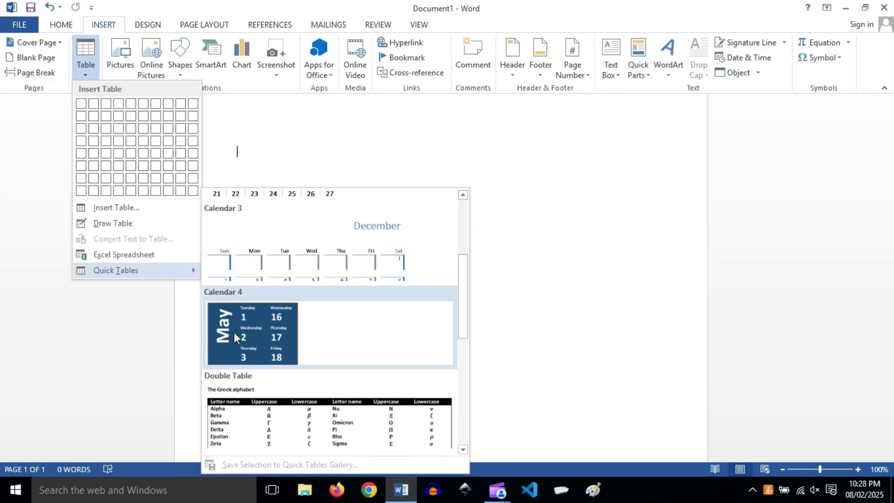
click(258, 328)
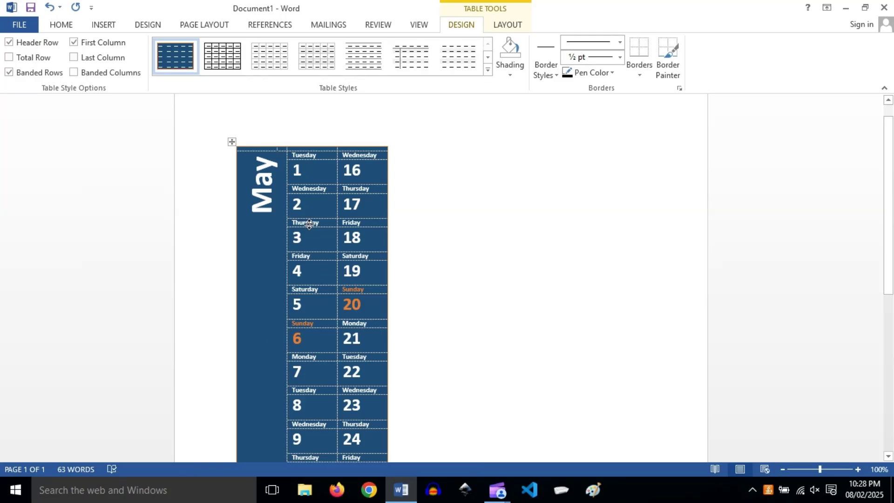
scroll(315, 233, down, 1)
scroll(315, 233, down, 5)
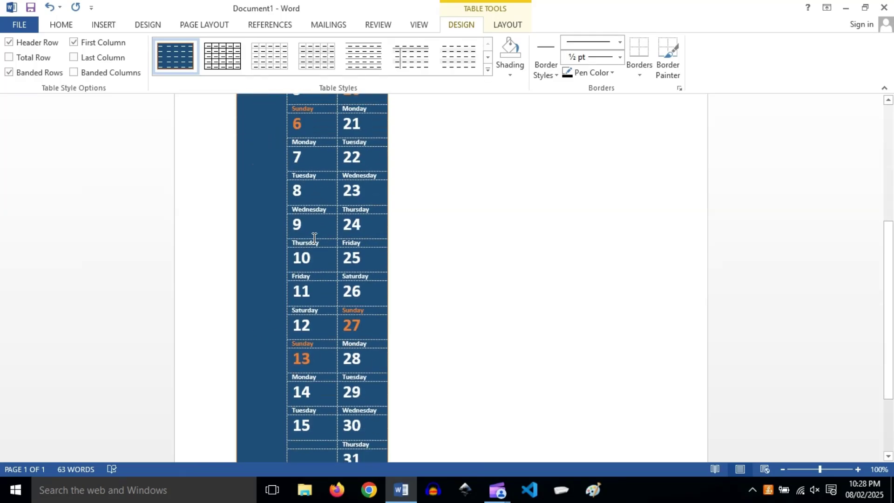
Select the month name May in the calendar table and undo the insertion of the Calendar 4 quick table.
scroll(306, 241, up, 7)
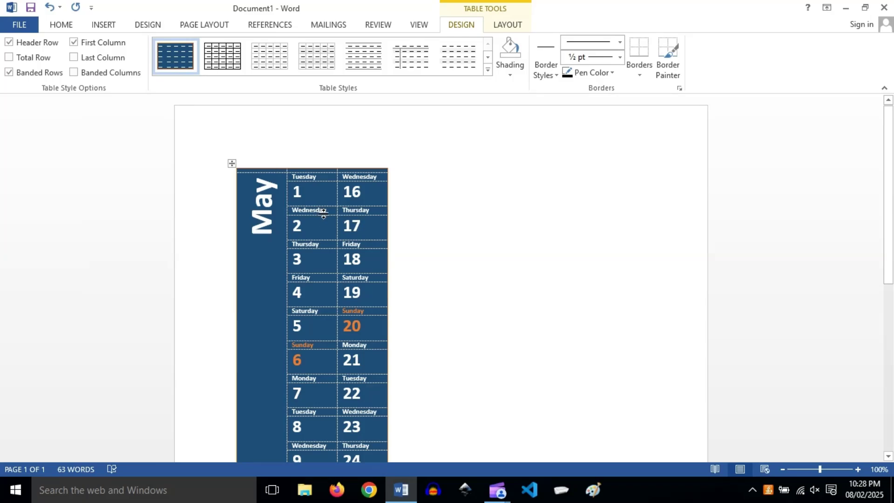
click(267, 186)
double_click(267, 185)
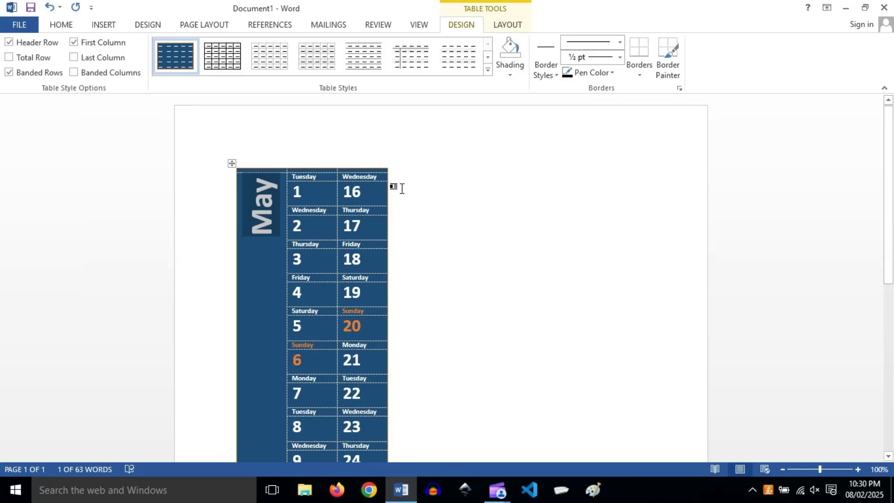
click(49, 8)
Browse the built-in quick tables and insert the Matrix quick table in the emptied document.
click(104, 26)
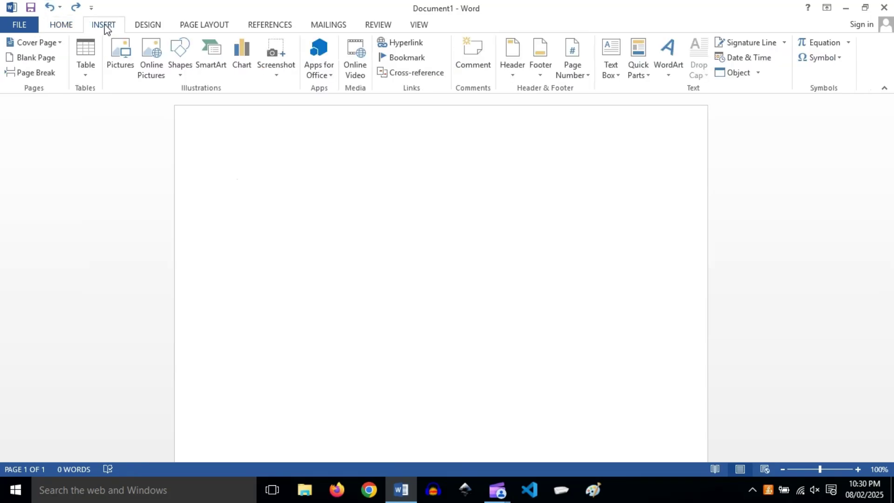
click(95, 74)
mouse_move(163, 273)
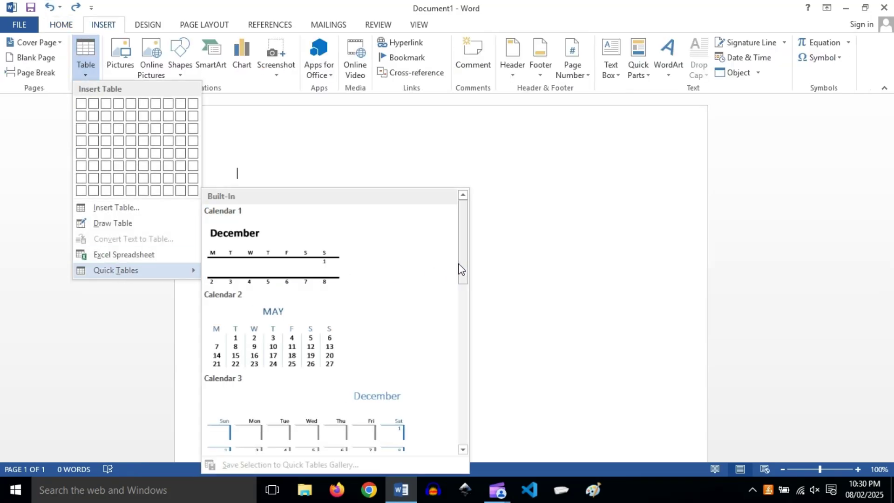
drag(467, 278, 473, 371)
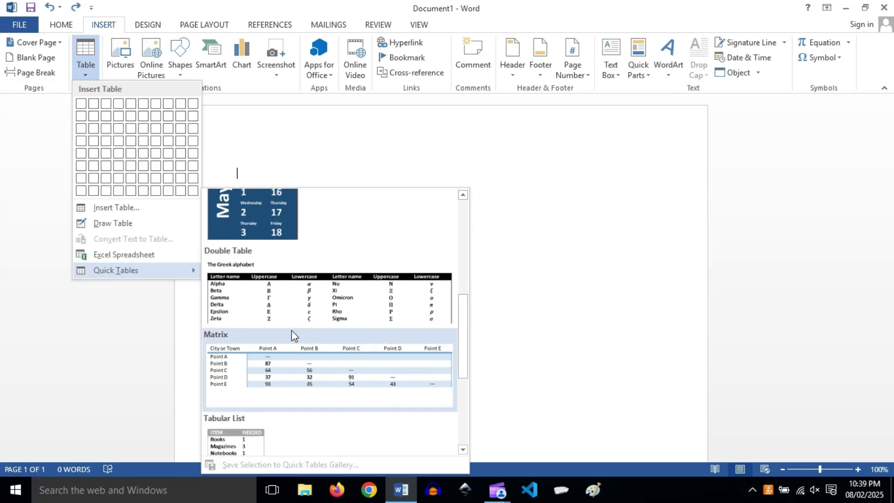
drag(465, 364, 461, 415)
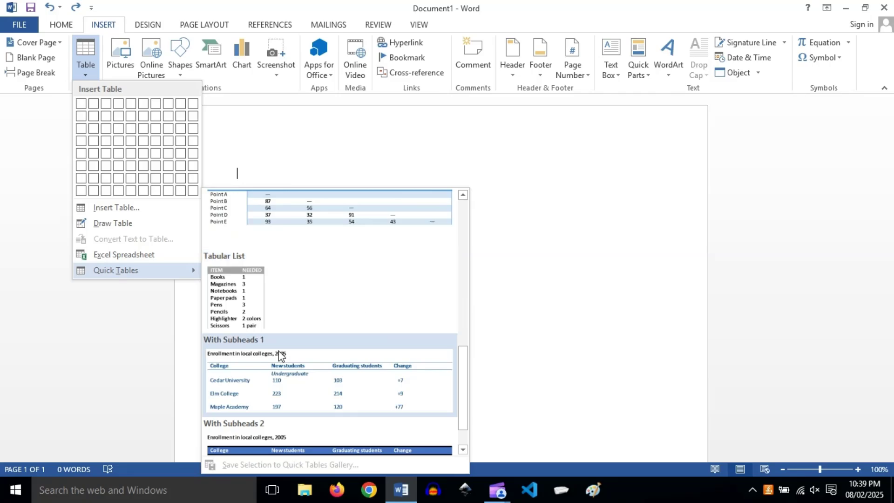
drag(468, 393, 463, 429)
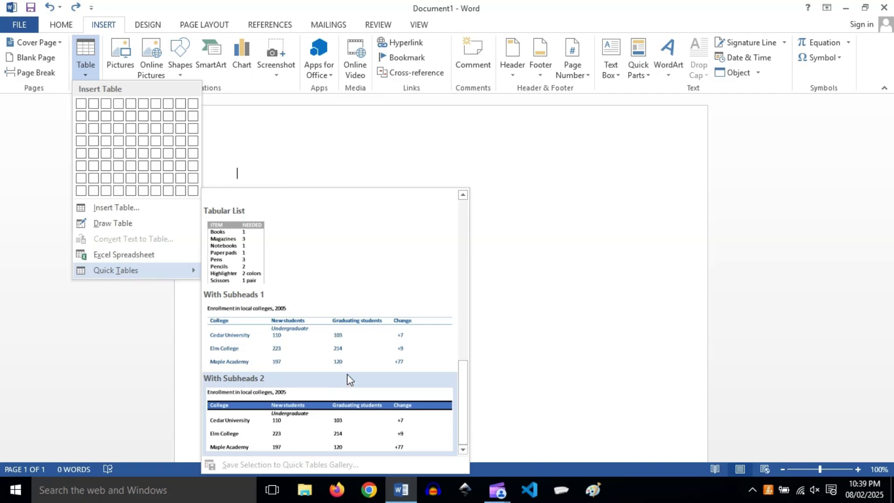
scroll(344, 380, up, 15)
scroll(347, 380, down, 10)
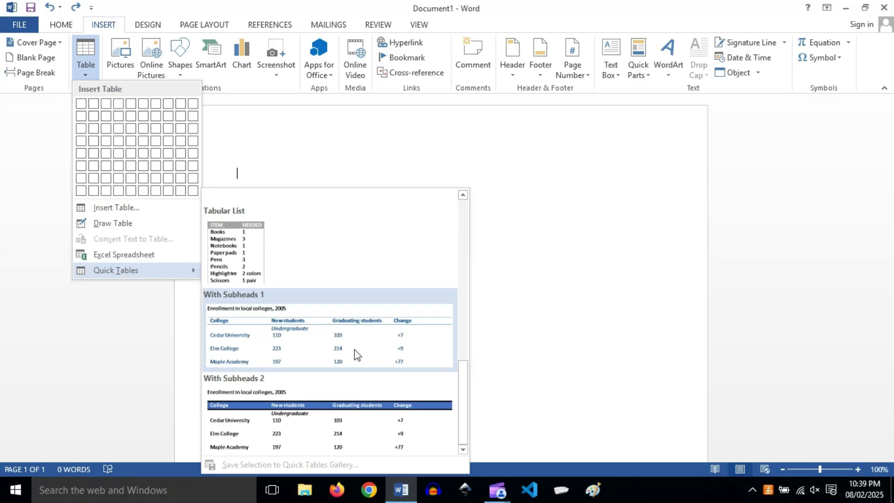
scroll(321, 356, up, 3)
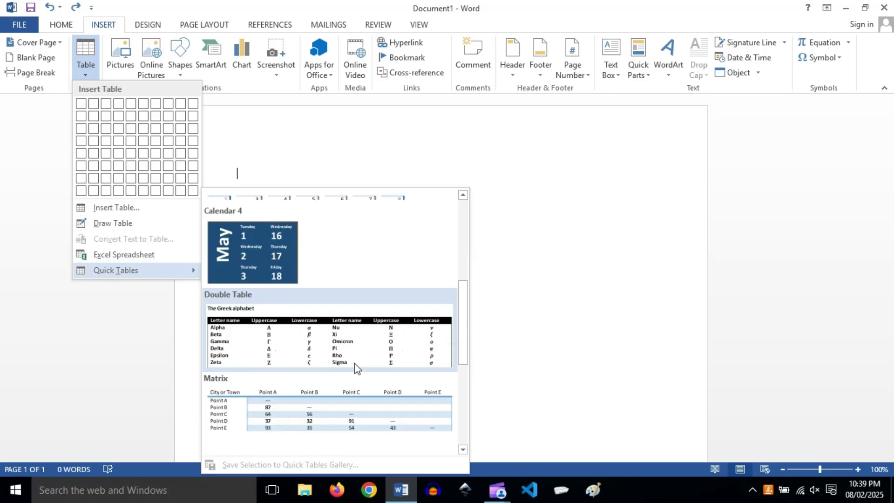
click(358, 406)
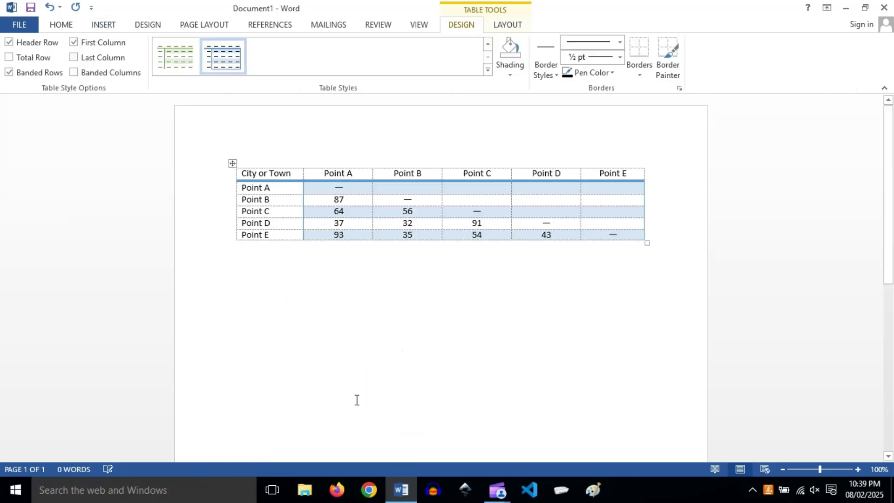